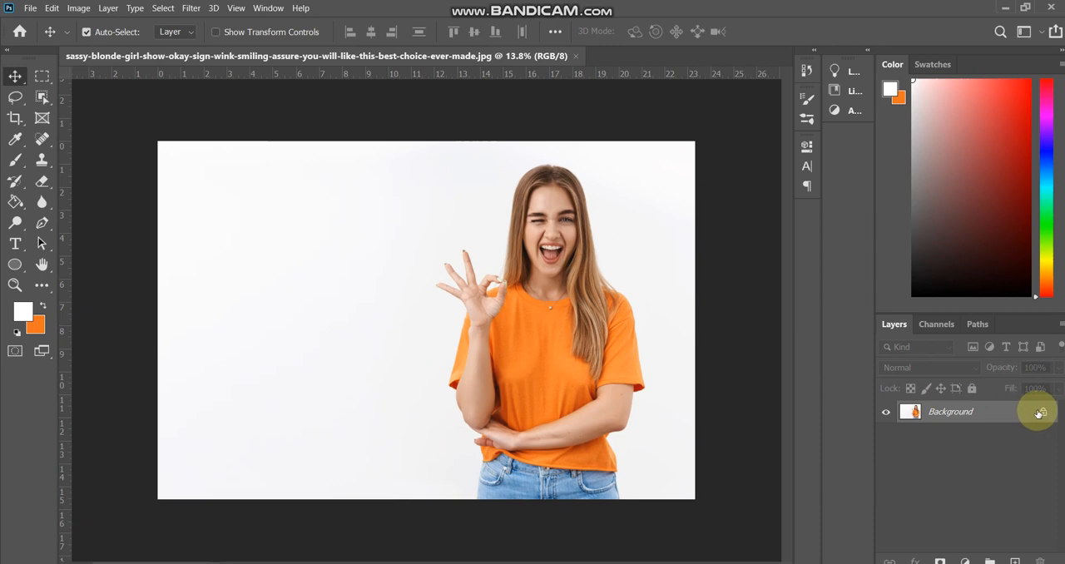
- Unlock the Background layer so the photo becomes a regular editable layer
click(1041, 413)
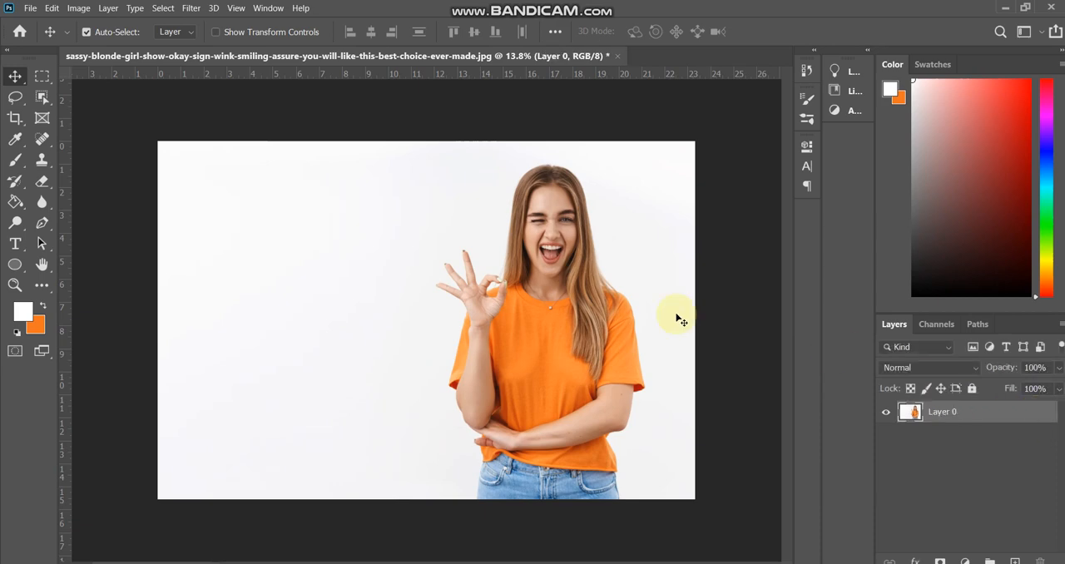
scroll(561, 255, up, 4)
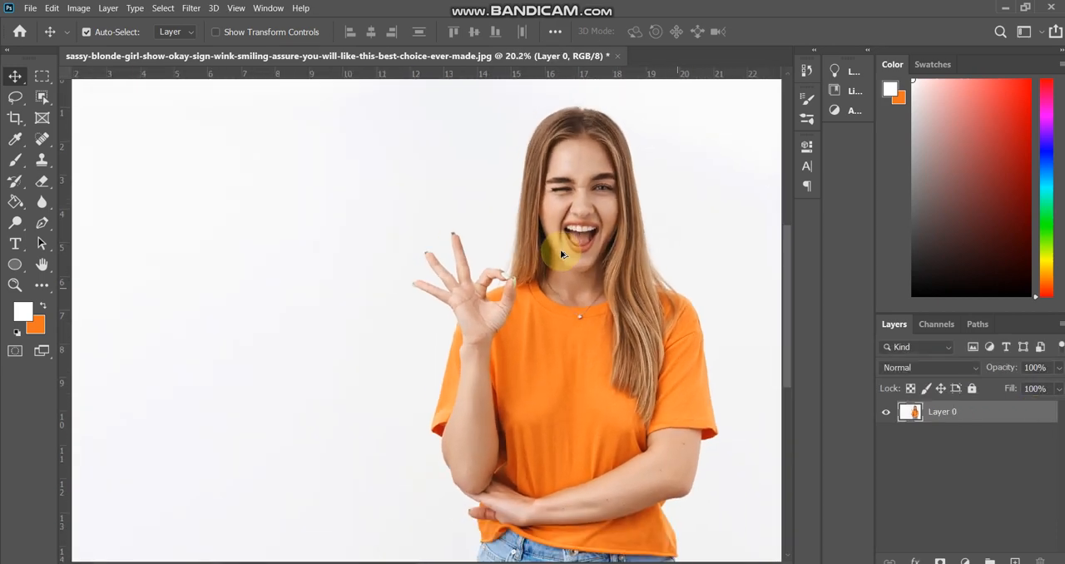
scroll(561, 254, down, 2)
click(559, 223)
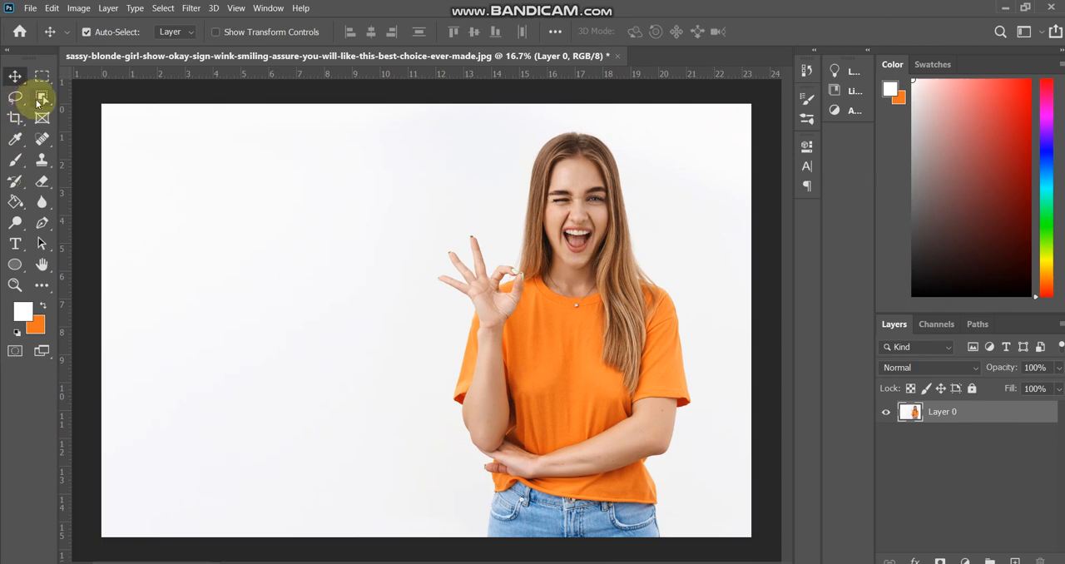
- Select the woman with the Object Selection tool and copy her to a new layer
click(38, 101)
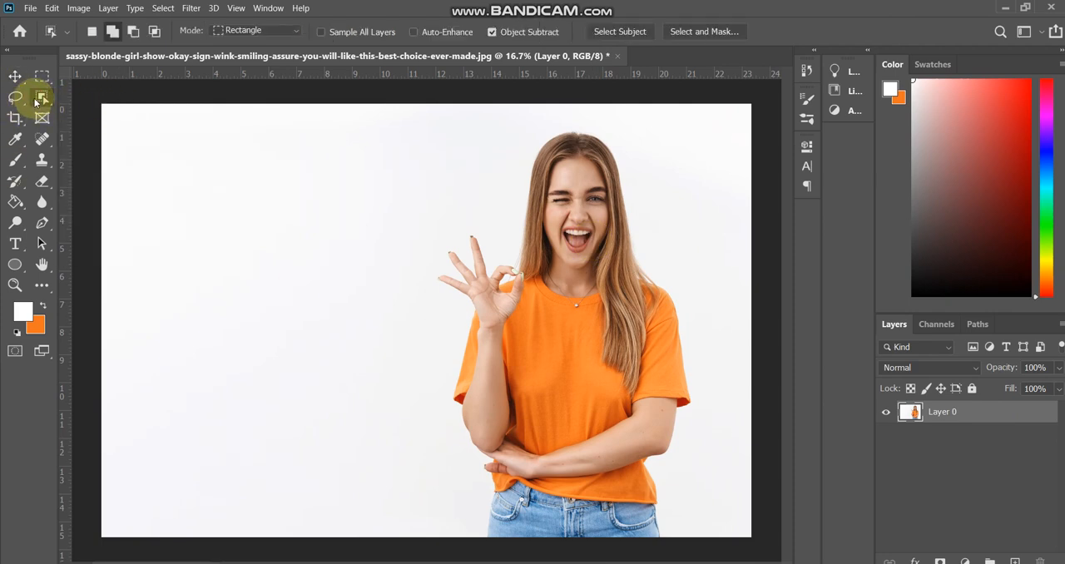
click(44, 100)
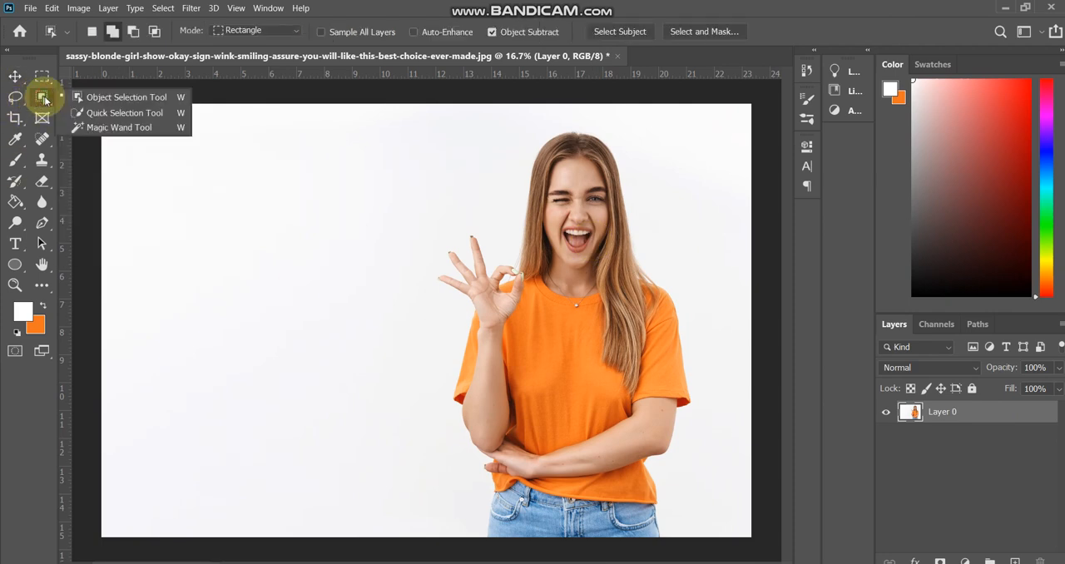
click(113, 100)
drag(383, 116, 704, 529)
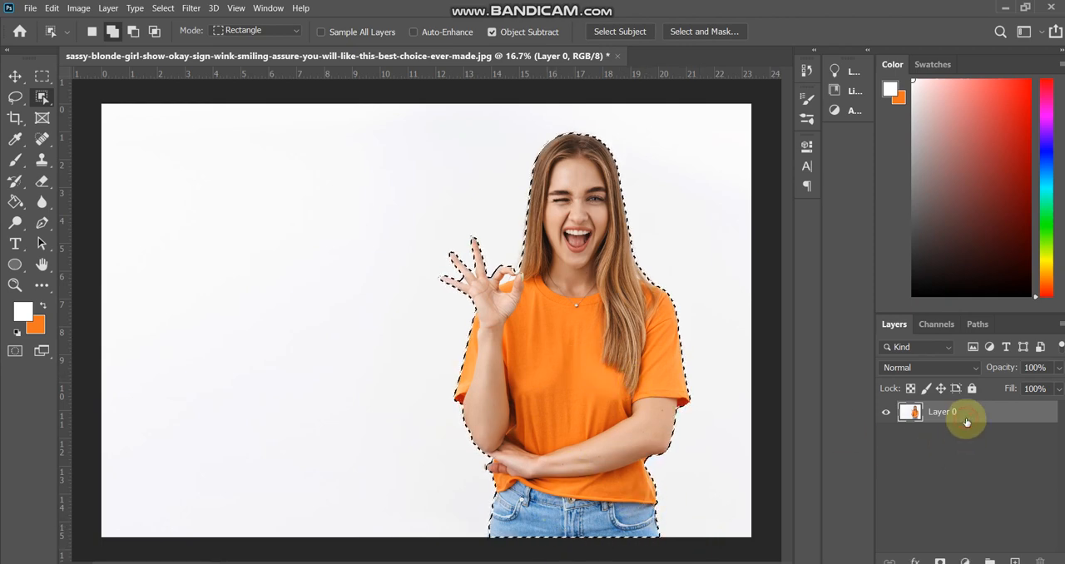
key(ctrl+j)
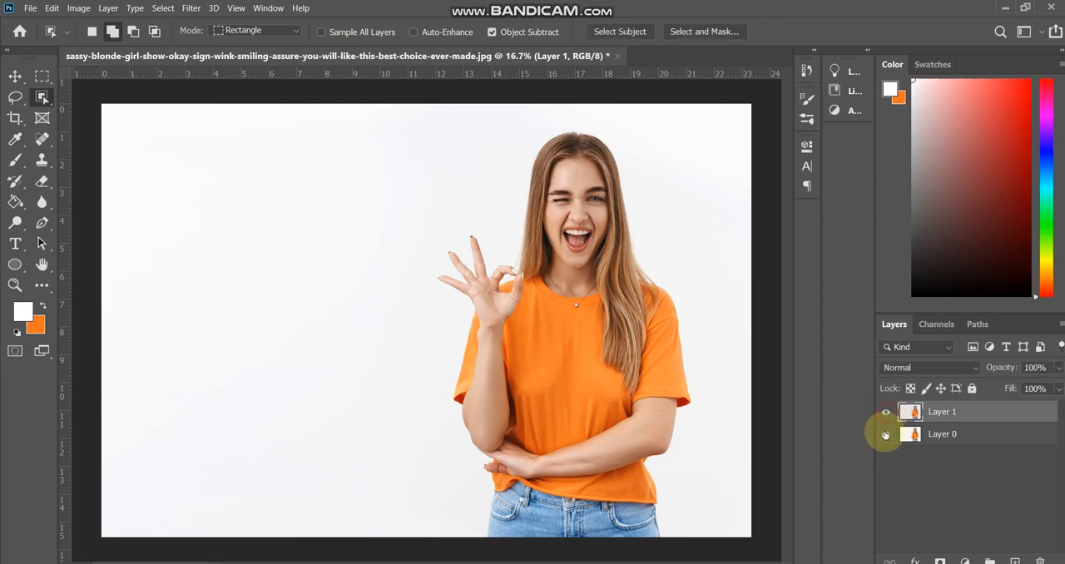
- Delete the original photo layer, Layer 0, and move the cut-out woman to the left part of the canvas
click(885, 434)
click(885, 435)
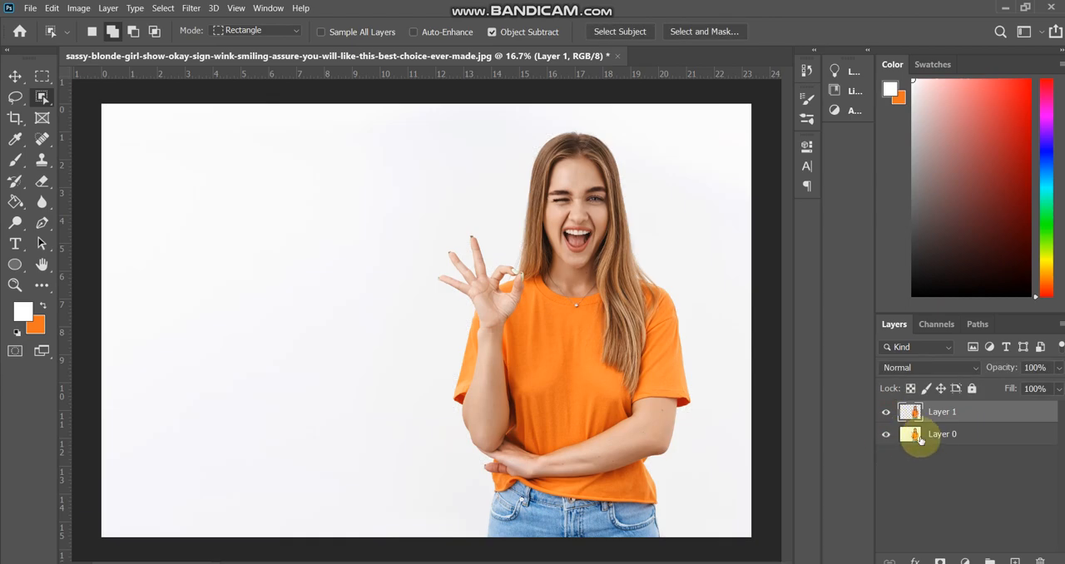
click(961, 437)
key(Delete)
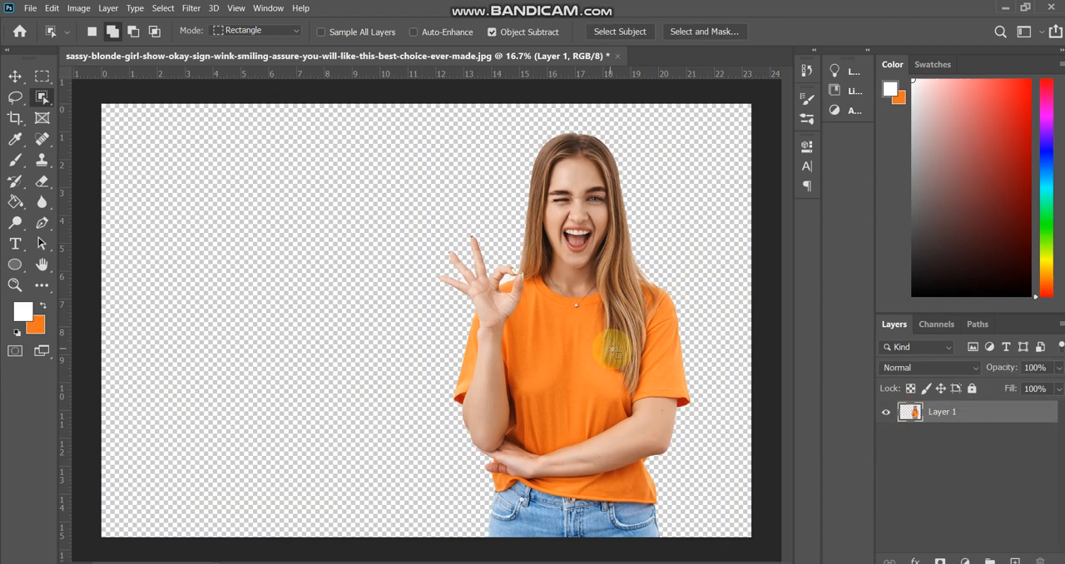
key(v)
drag(566, 341, 239, 334)
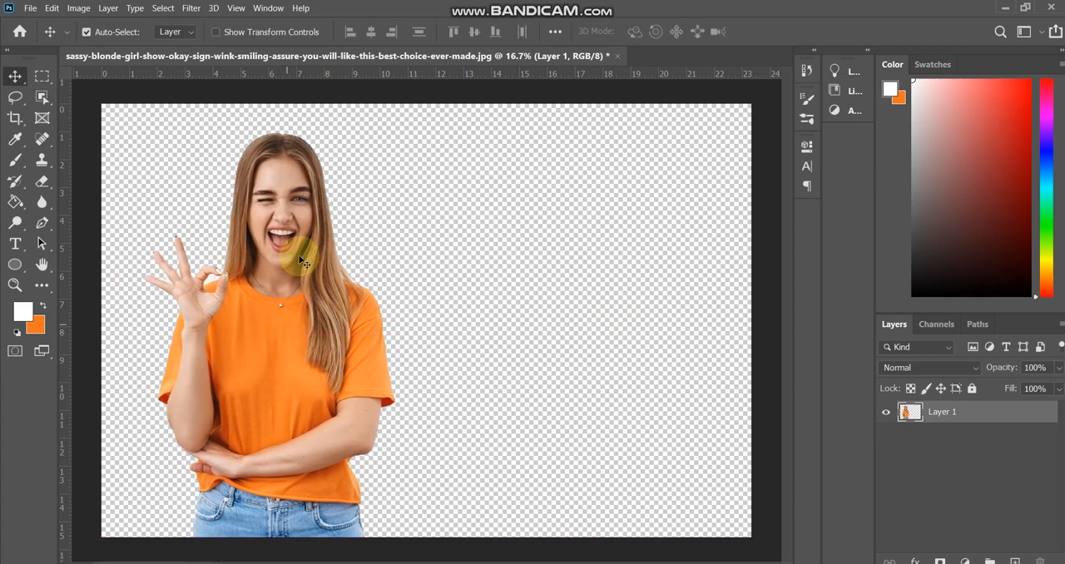
- Draw a blue rectangle of about 7635 x 5399 px covering the whole canvas and place its layer below the woman
right_click(18, 264)
click(59, 262)
scroll(186, 163, down, 2)
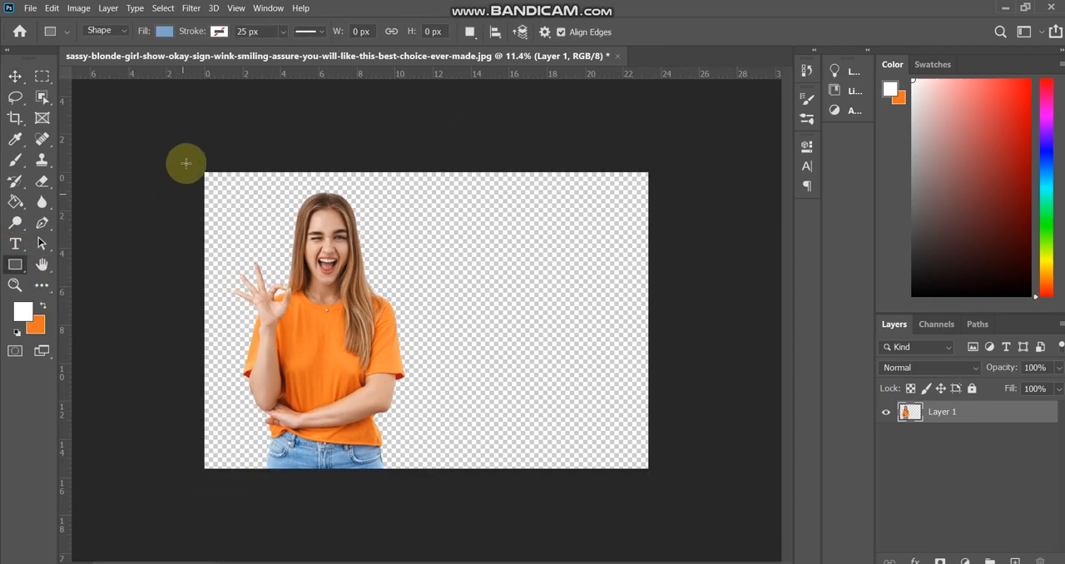
drag(187, 149, 670, 491)
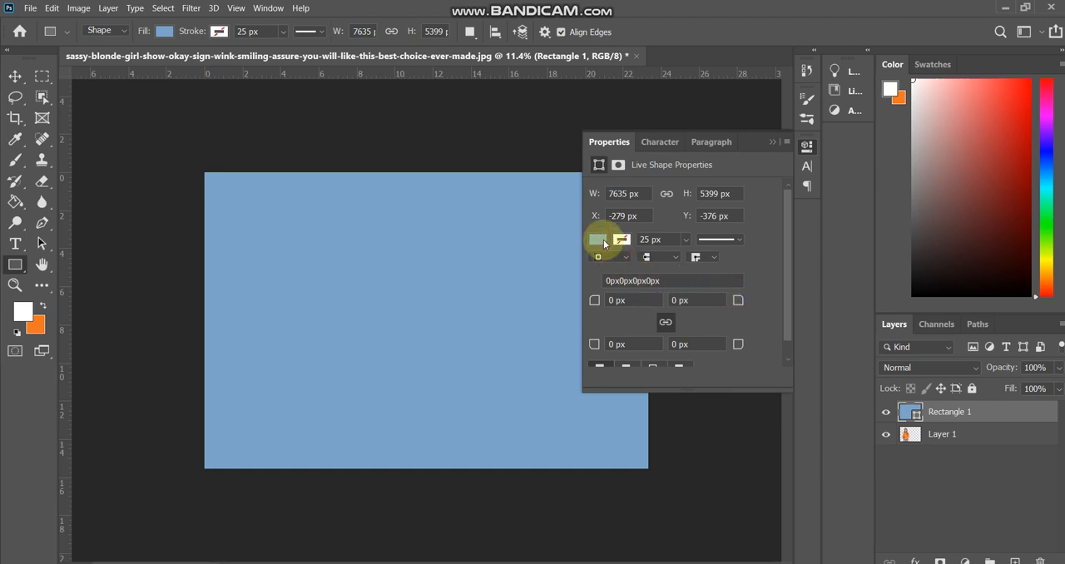
click(773, 142)
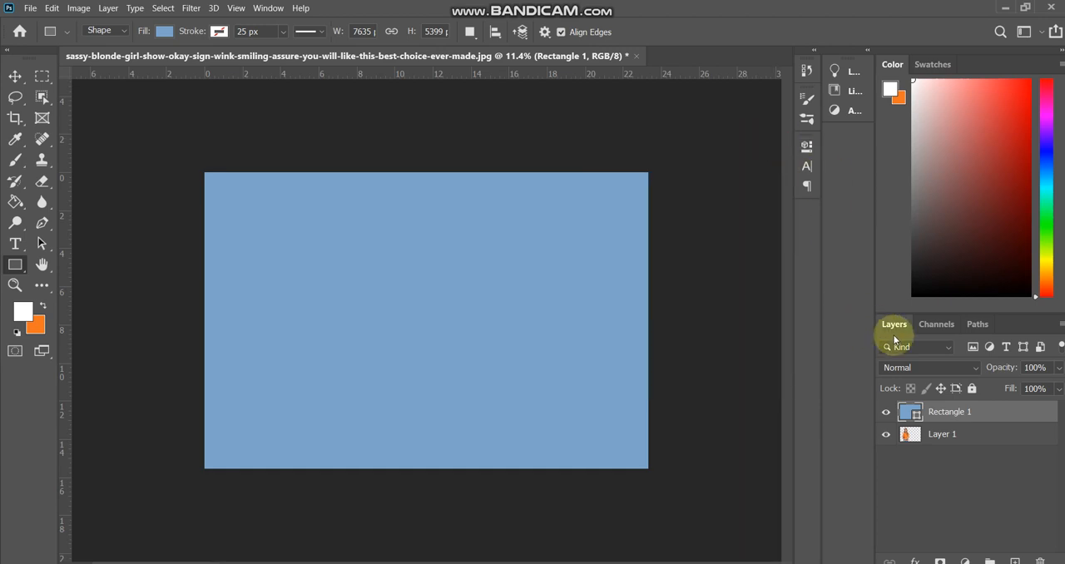
drag(942, 411, 933, 484)
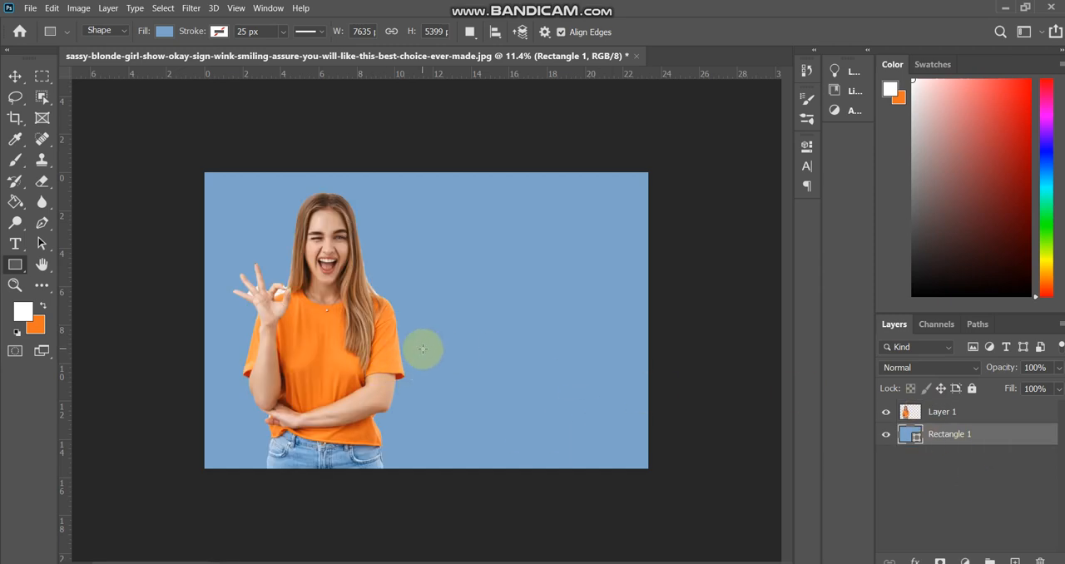
- Draw a circle about 2609 px in diameter behind the woman's head and torso and fill it with white
right_click(15, 265)
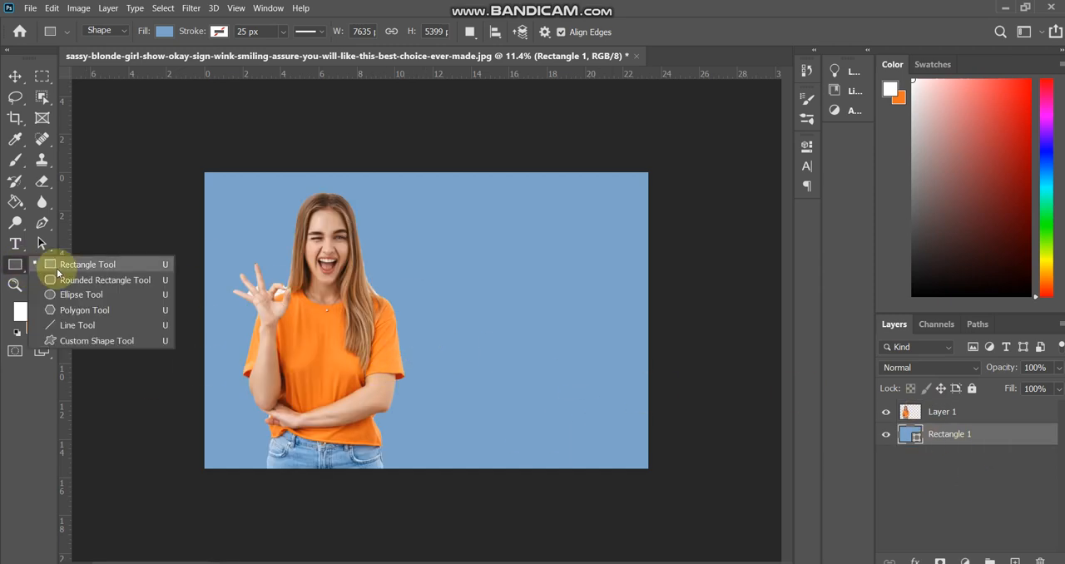
click(111, 296)
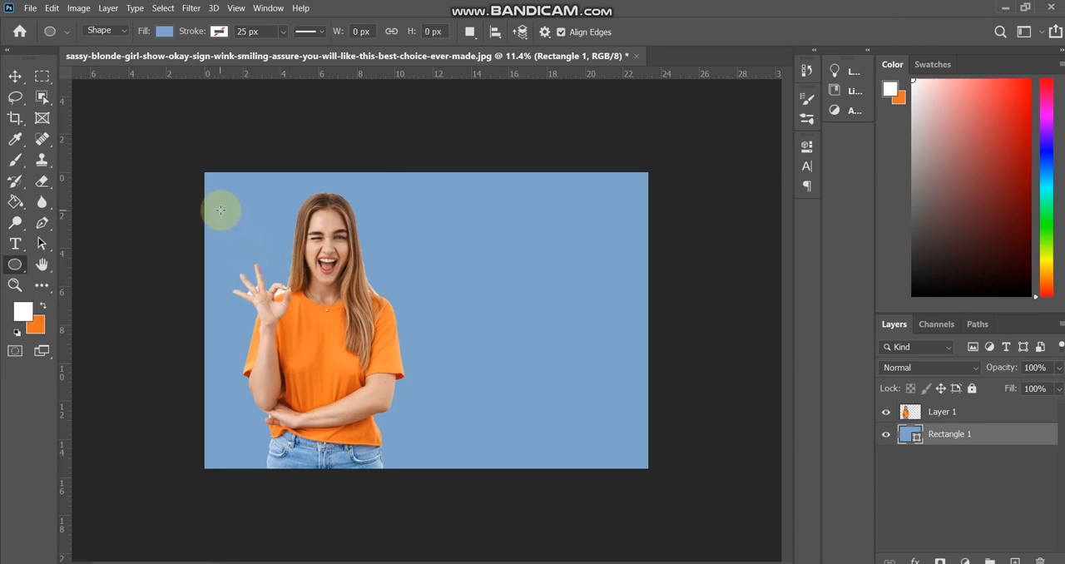
drag(221, 211, 386, 375)
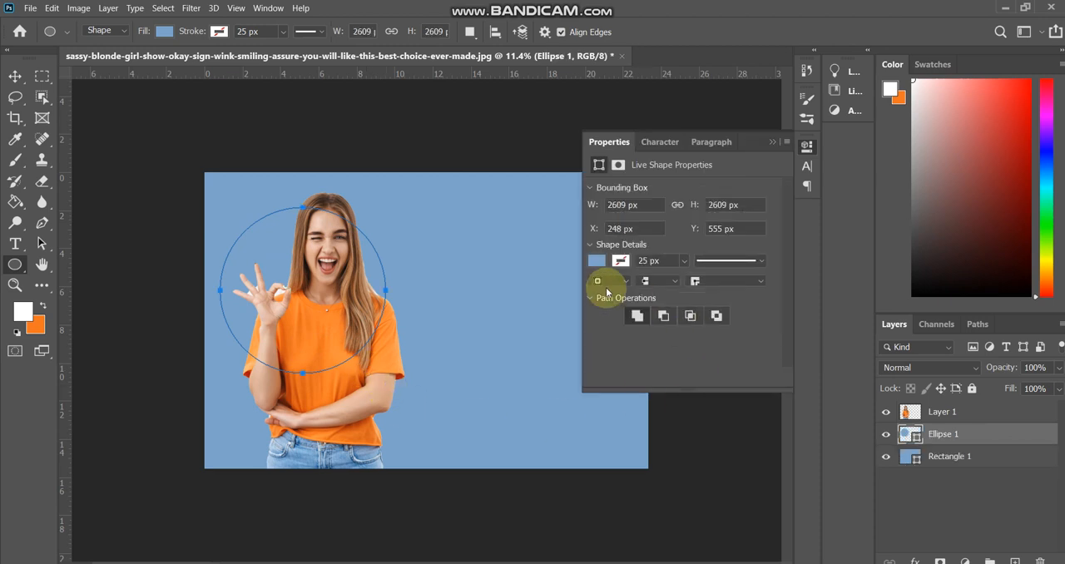
click(597, 260)
click(603, 334)
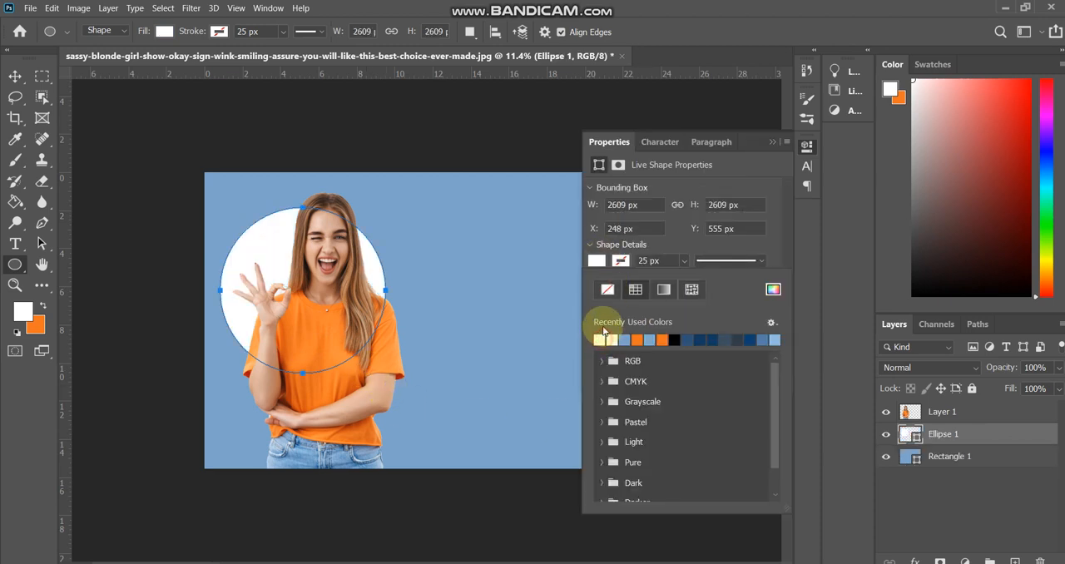
click(621, 262)
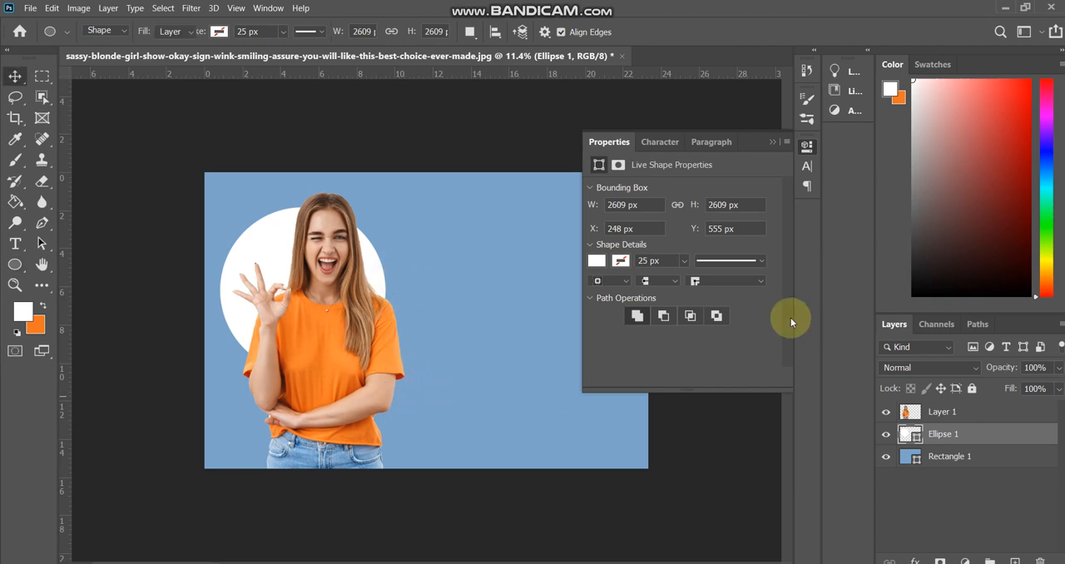
- Move the white circle slightly down and to the right behind the woman
key(v)
click(772, 141)
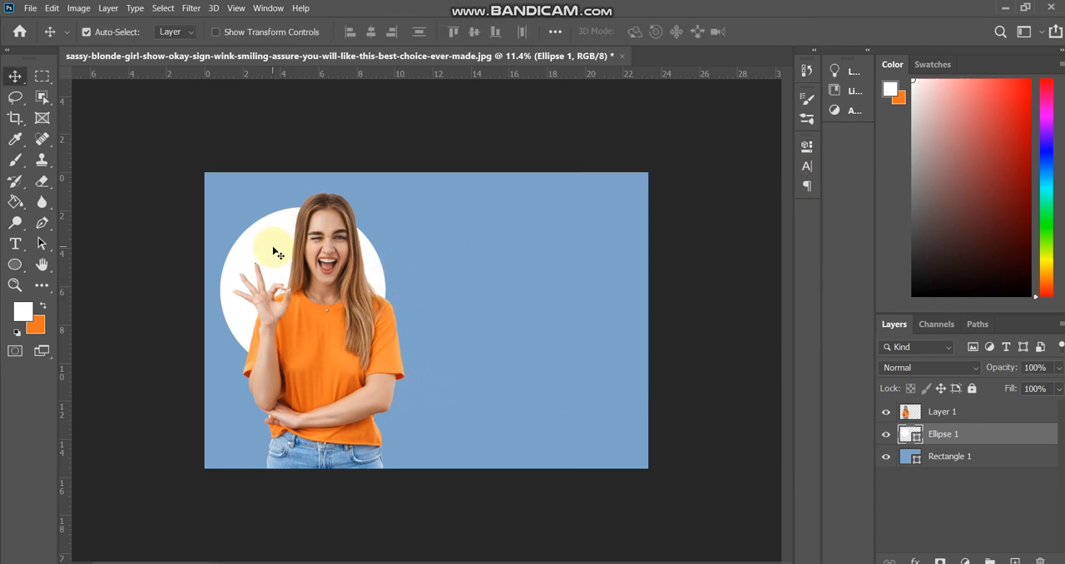
drag(271, 243, 282, 263)
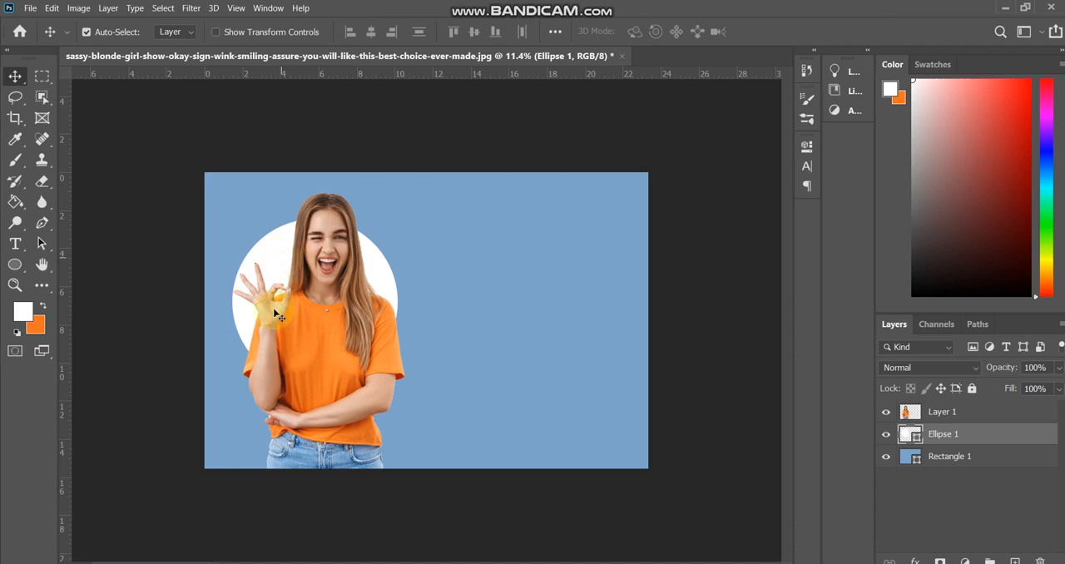
- Narrow the blue rectangle from its right edge to about 58% of its width, keeping its full height
click(490, 285)
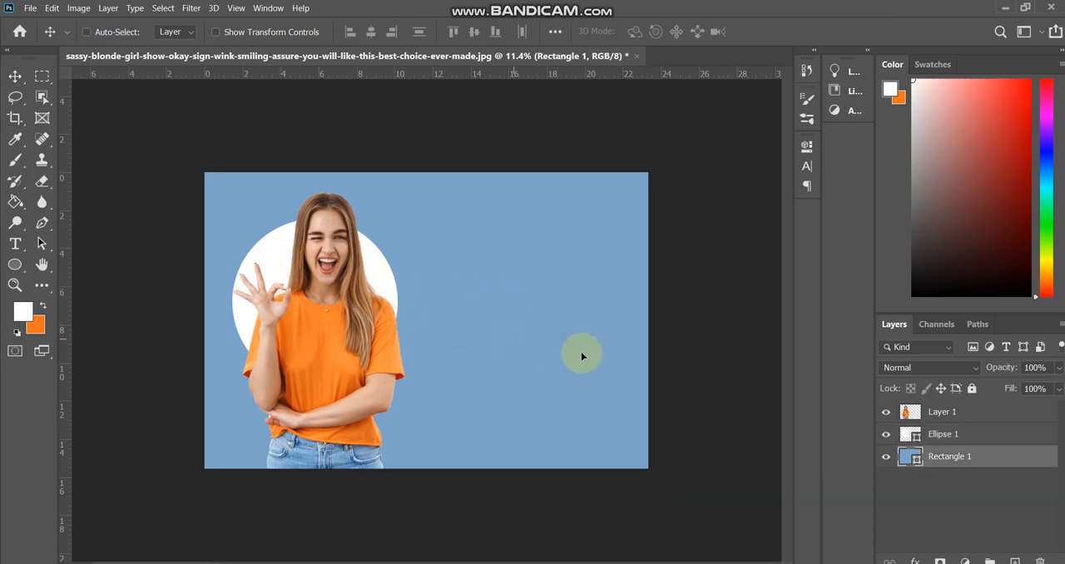
key(ctrl+t)
drag(671, 321, 430, 326)
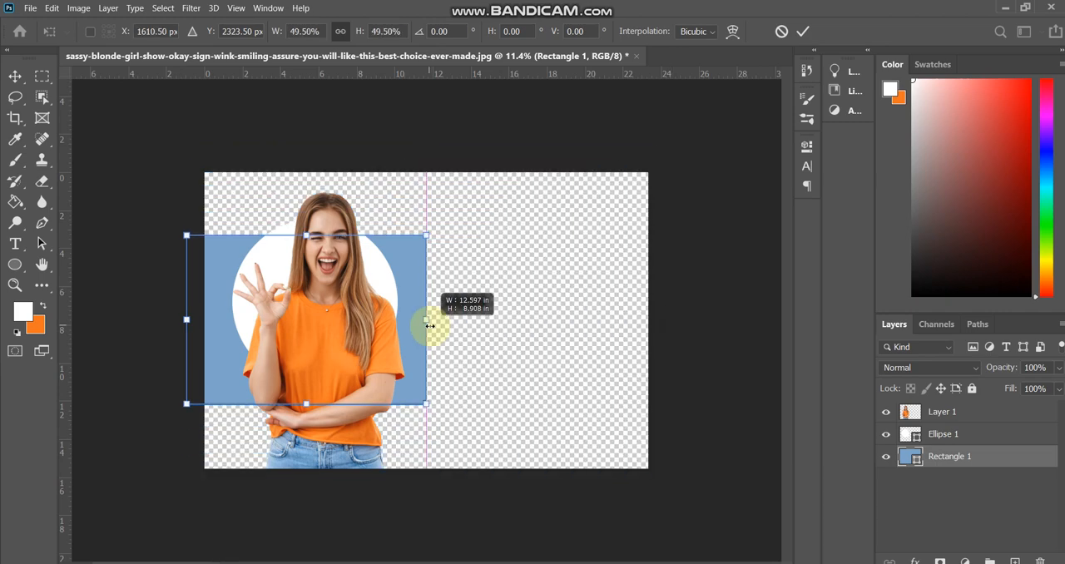
key(ctrl+z)
drag(670, 322, 469, 331)
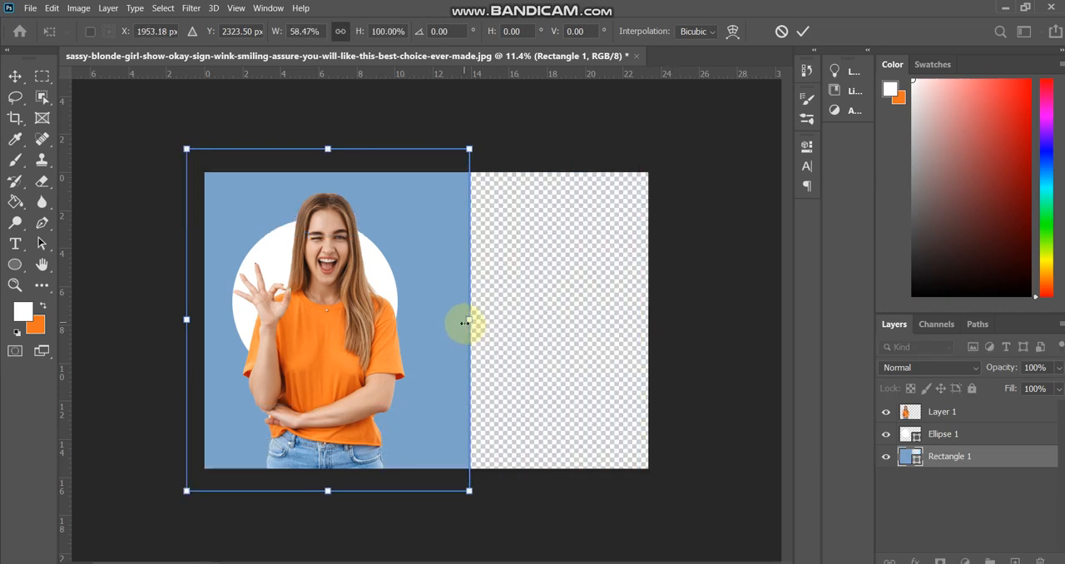
key(Return)
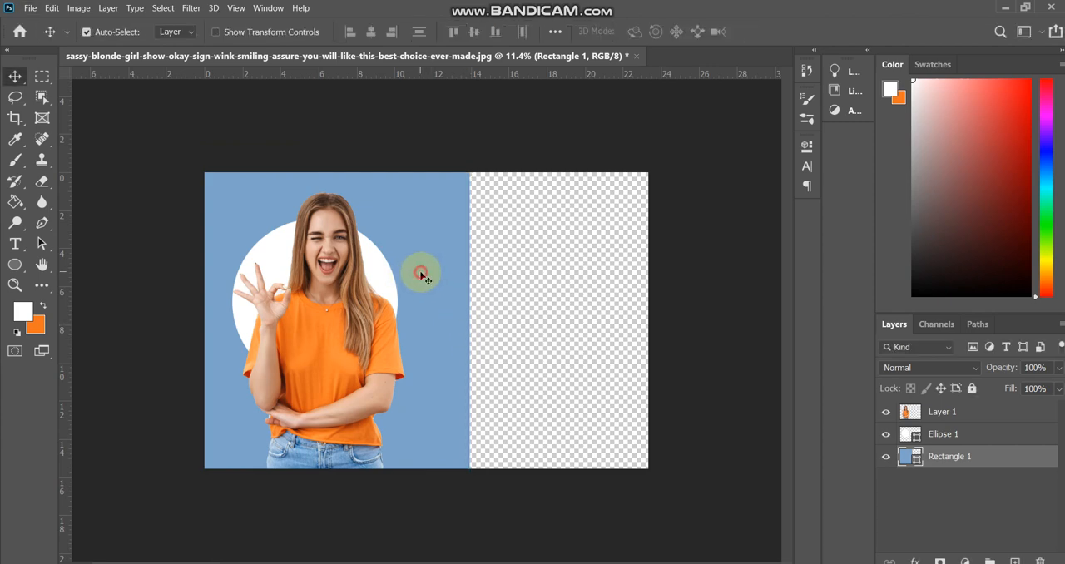
- Duplicate the blue rectangle and position the copy over the empty right part of the canvas
drag(421, 277, 687, 288)
key(ctrl+j)
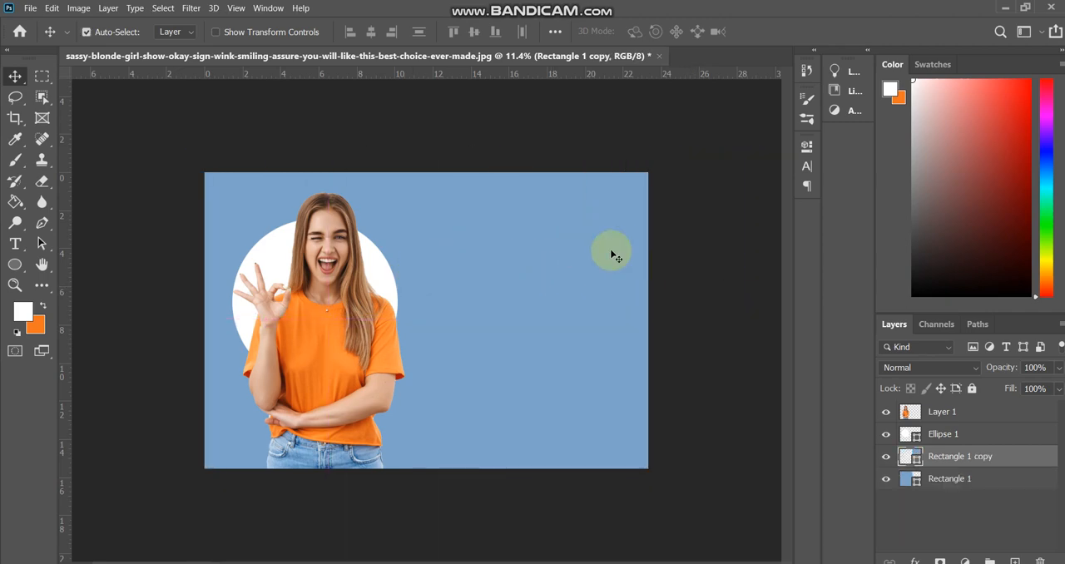
click(887, 457)
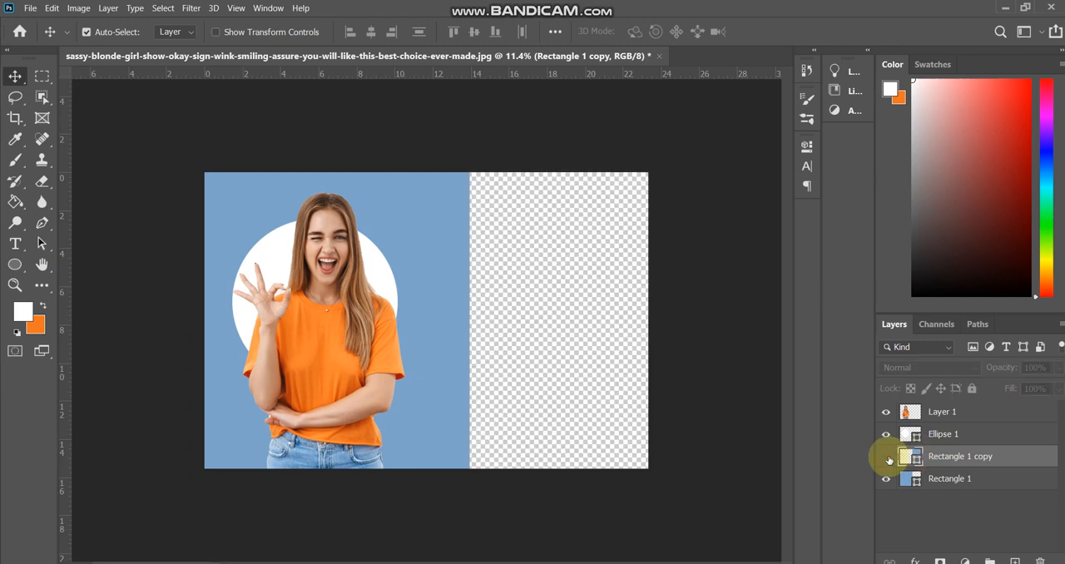
click(887, 457)
- Recolor the rectangle copy with the orange sampled from the woman's T-shirt
double_click(912, 454)
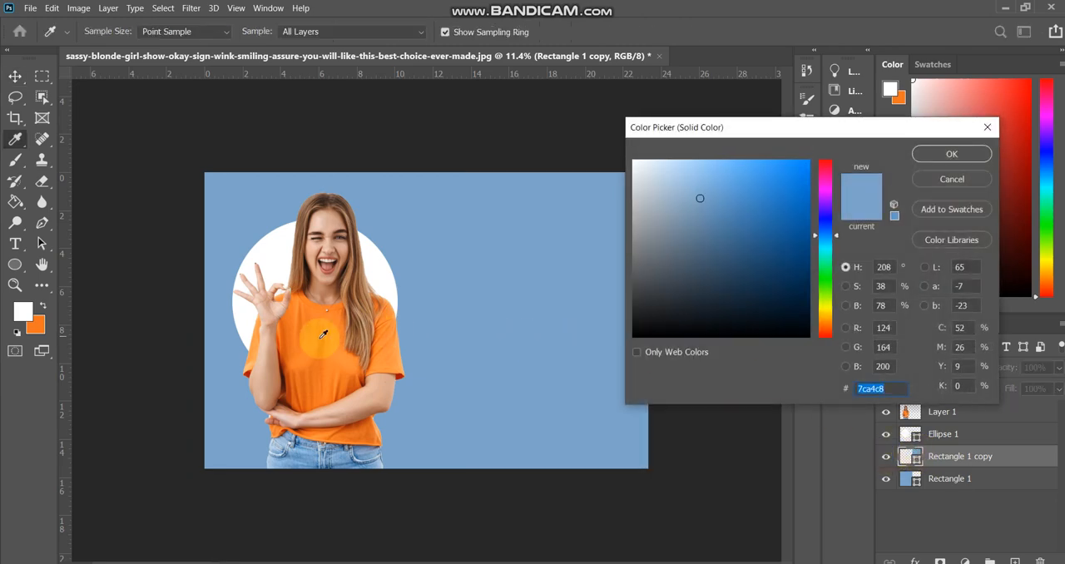
click(320, 338)
click(951, 154)
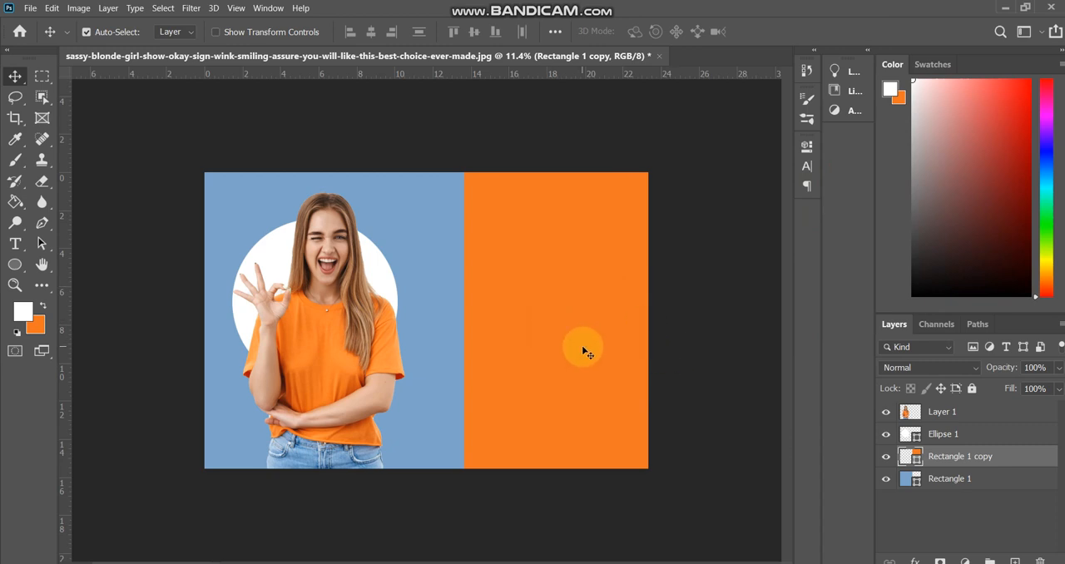
click(546, 283)
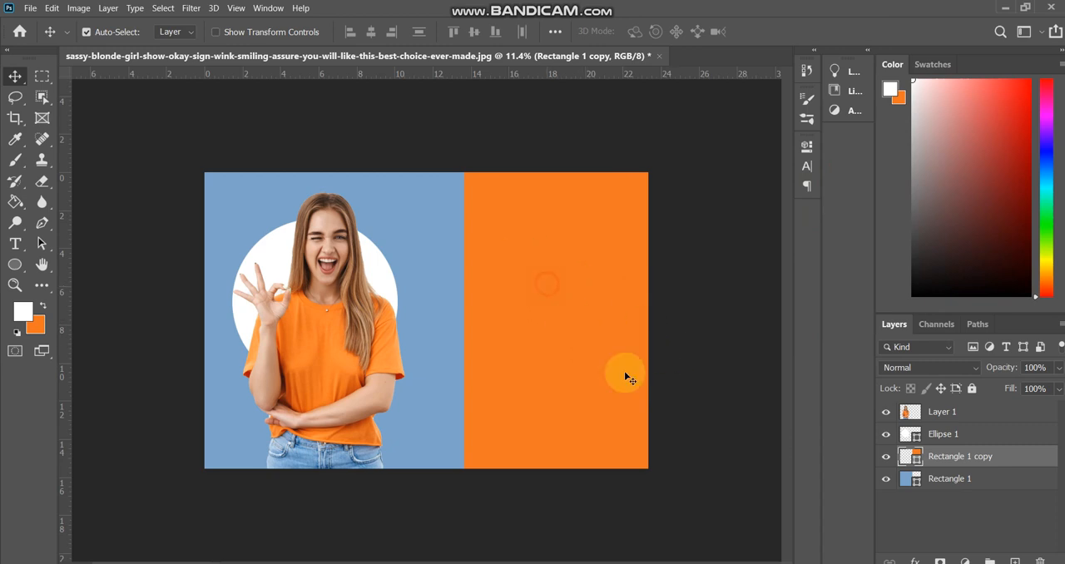
- Add a new layer above the rectangle copy and stamp a ragged brush shape in the sampled orange across the color boundary
click(1027, 463)
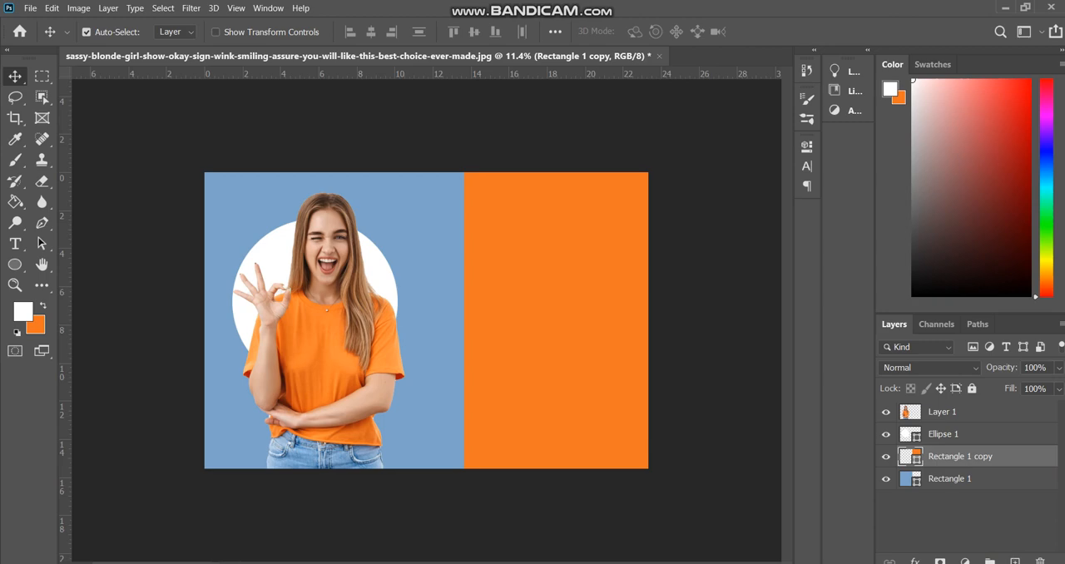
click(1014, 559)
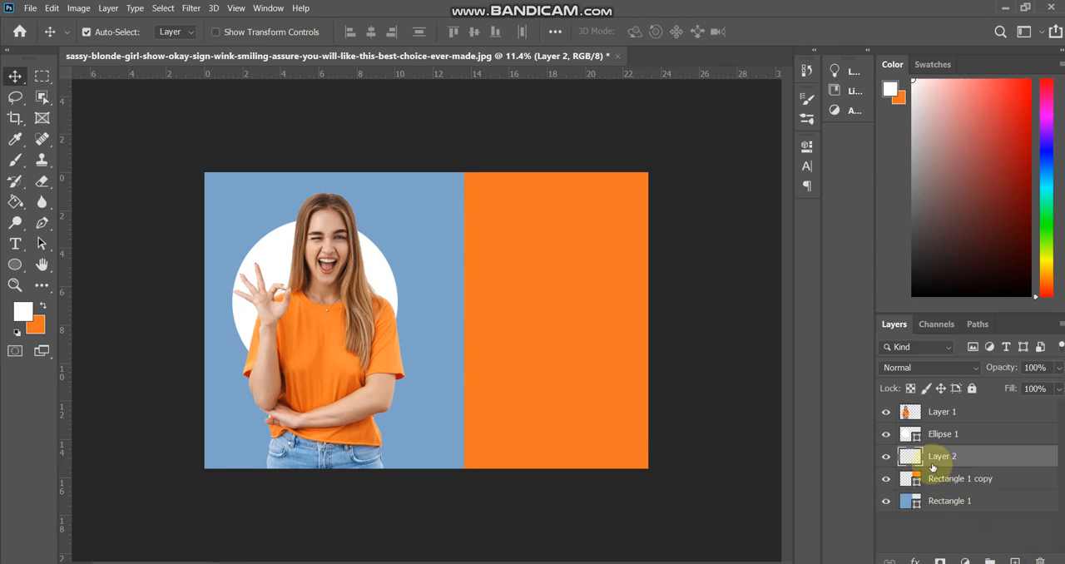
key(b)
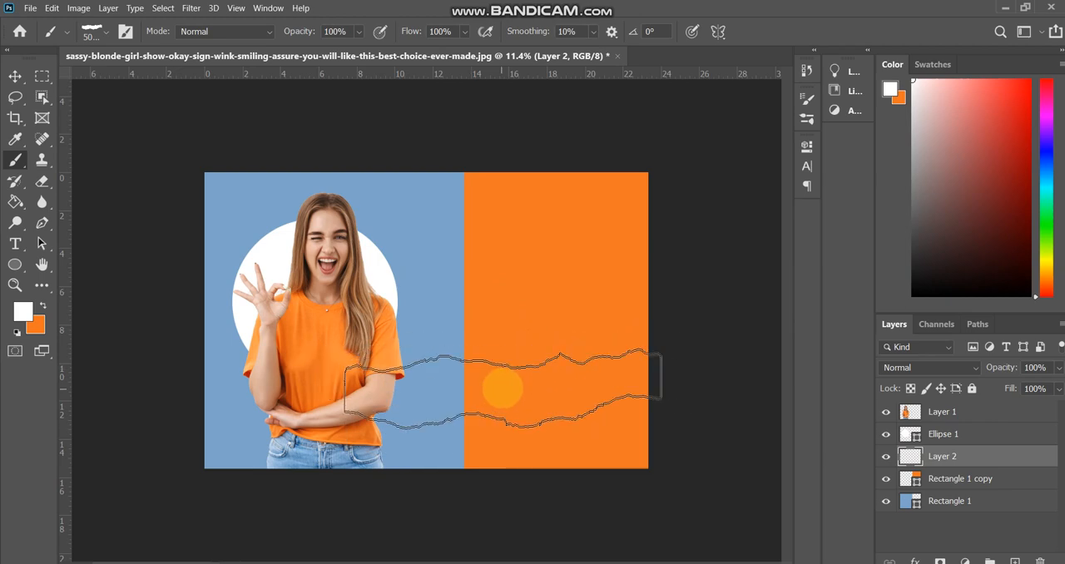
alt+click(568, 301)
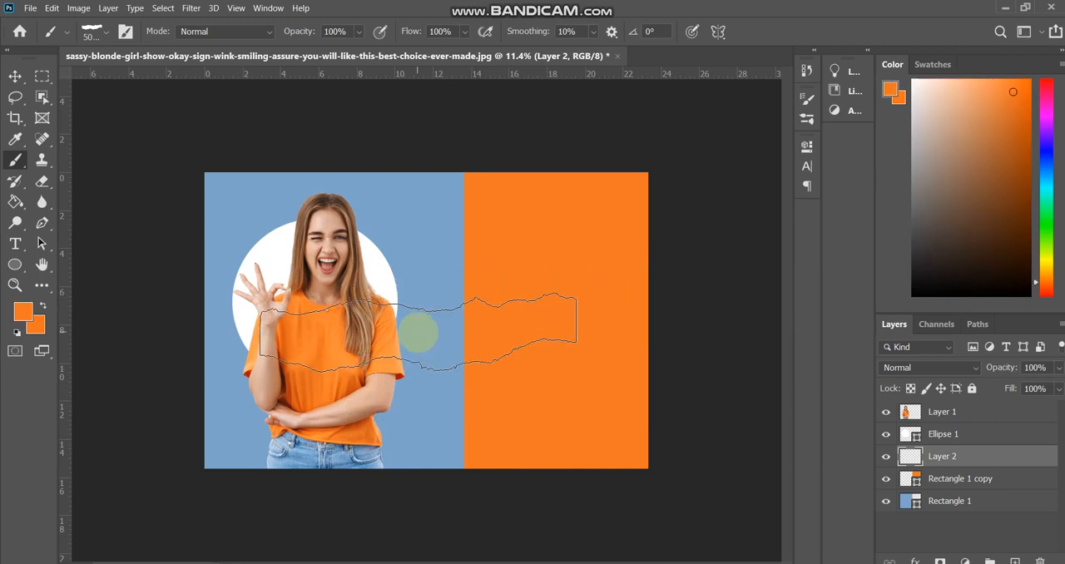
click(418, 332)
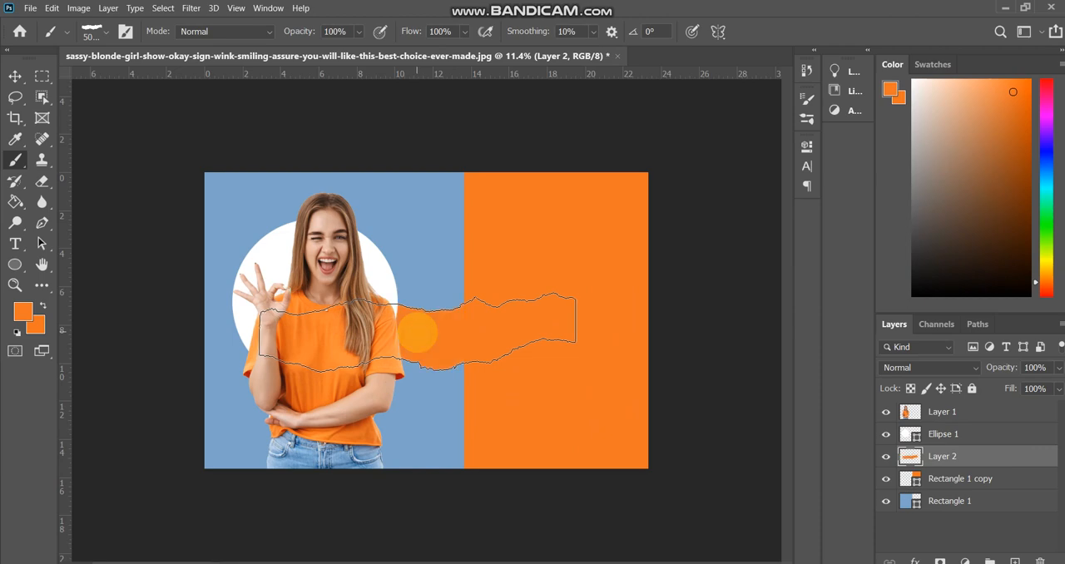
- Rotate the stamped orange brush shape upright and position it along the blue and orange boundary as a ragged full-height edge
key(ctrl+t)
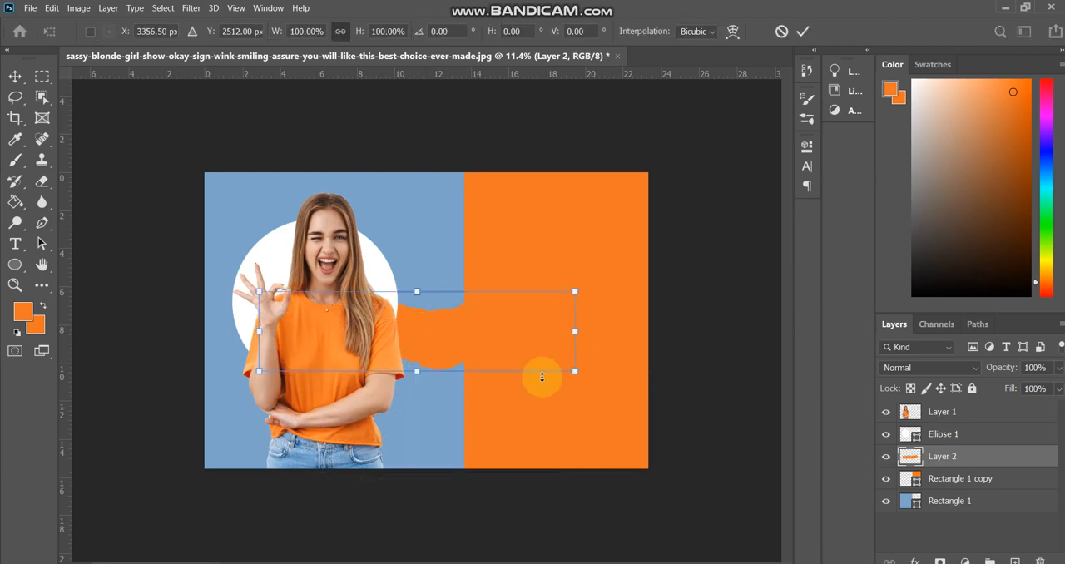
drag(632, 297, 401, 174)
drag(403, 238, 452, 230)
key(Return)
key(b)
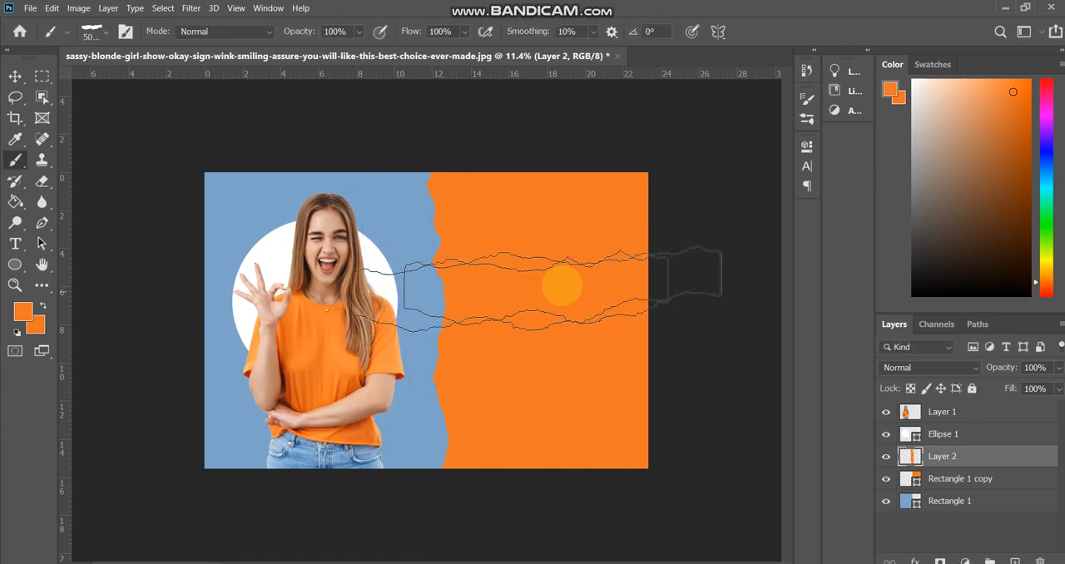
key(v)
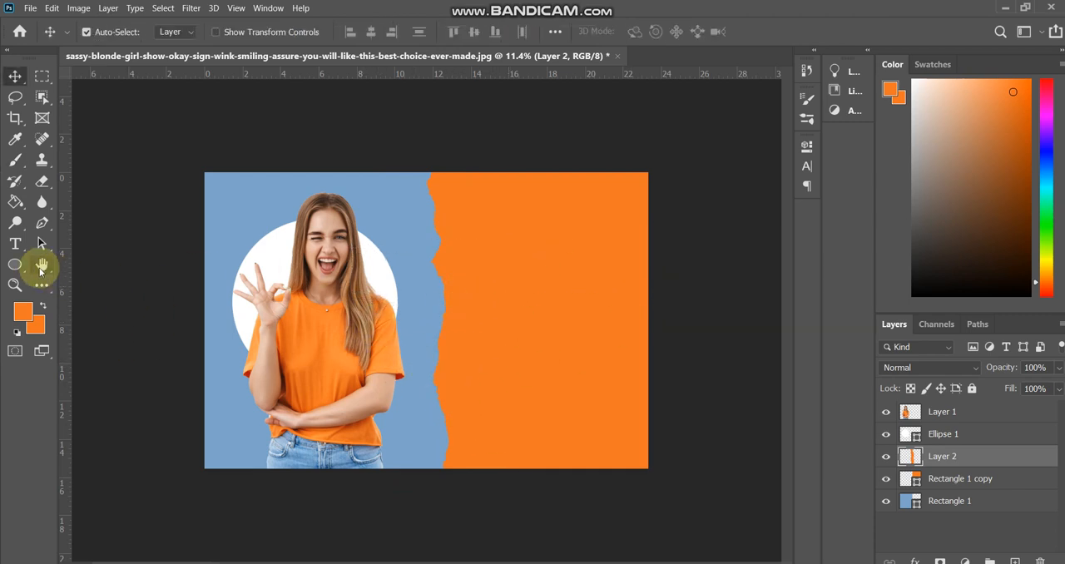
- Examine what each layer contributes to the banner by hiding and showing the brush, rectangle, ellipse and woman layers in turn
click(884, 456)
click(884, 457)
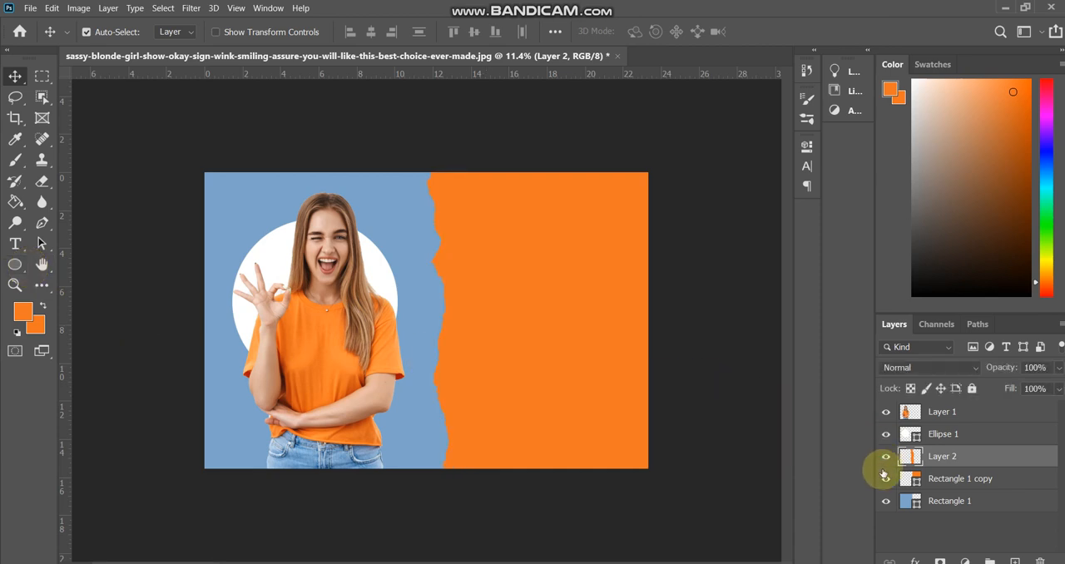
click(883, 480)
click(884, 482)
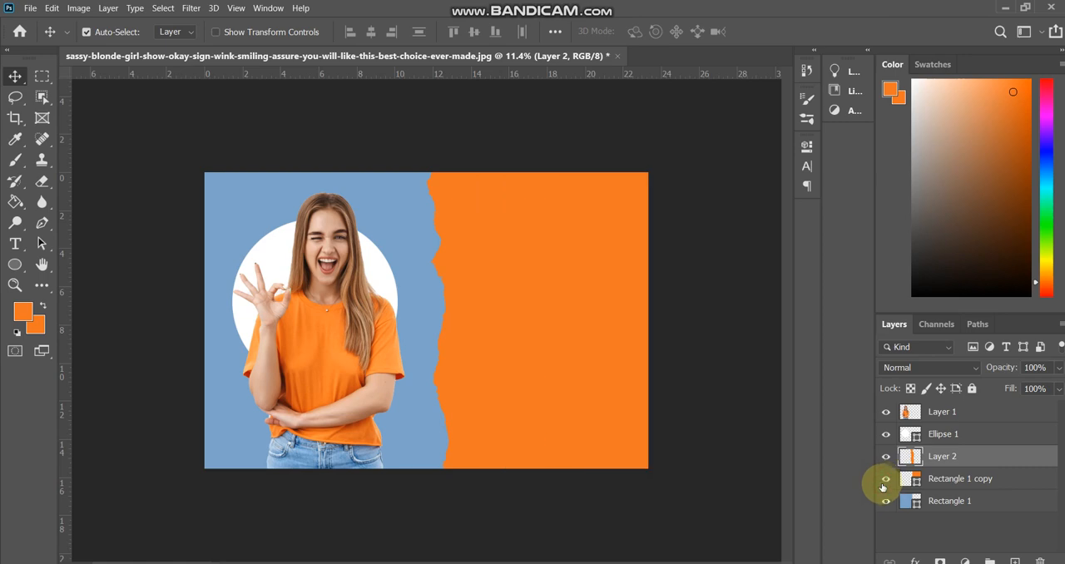
click(886, 502)
click(886, 501)
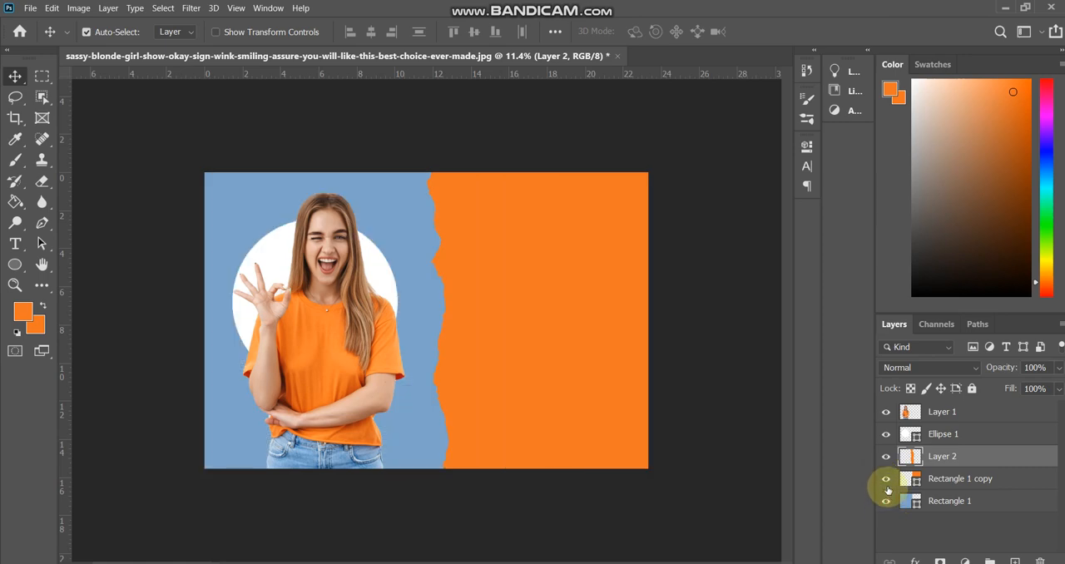
click(885, 434)
click(885, 435)
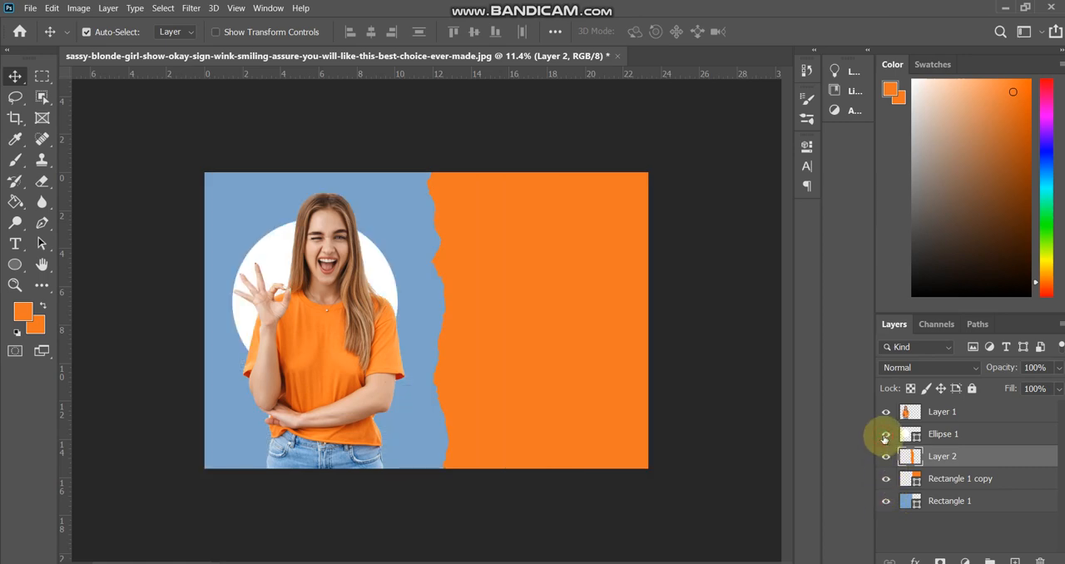
click(885, 413)
click(885, 414)
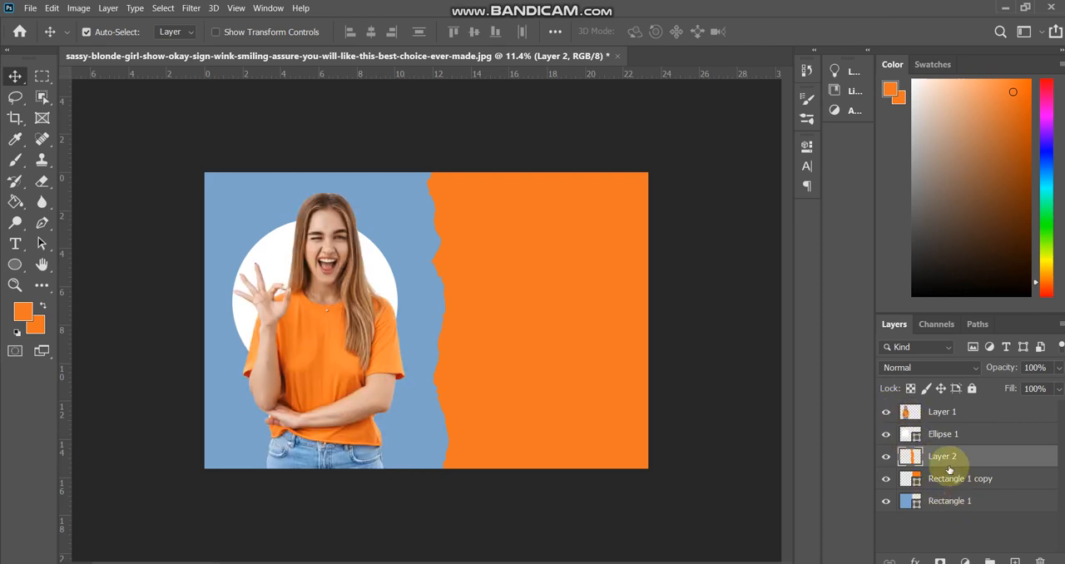
click(569, 341)
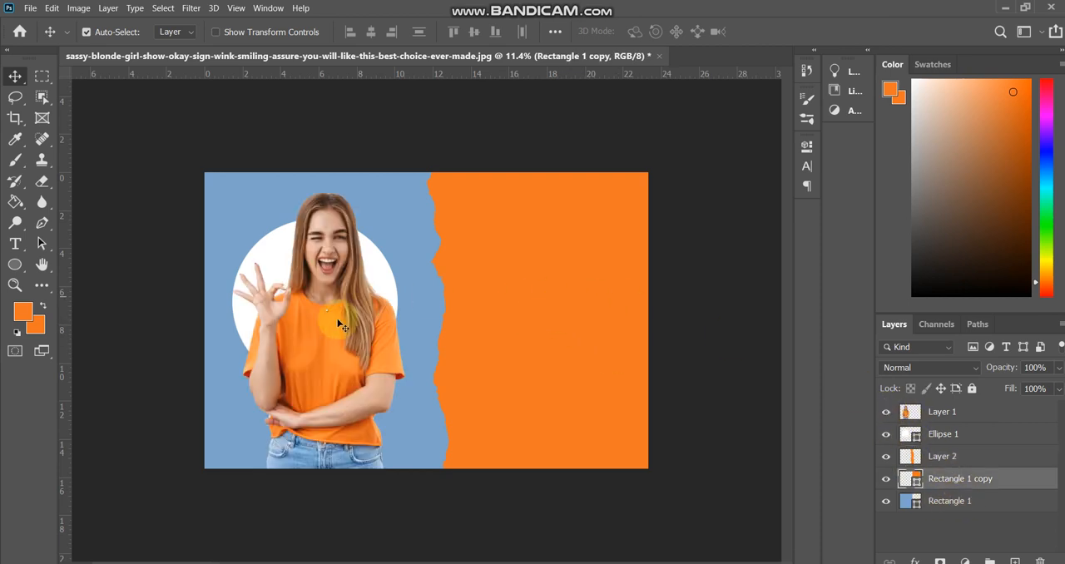
- Draw a circle about 10.06 in wide with the Ellipse tool on the orange area, above the ragged brush layer
scroll(445, 315, up, 3)
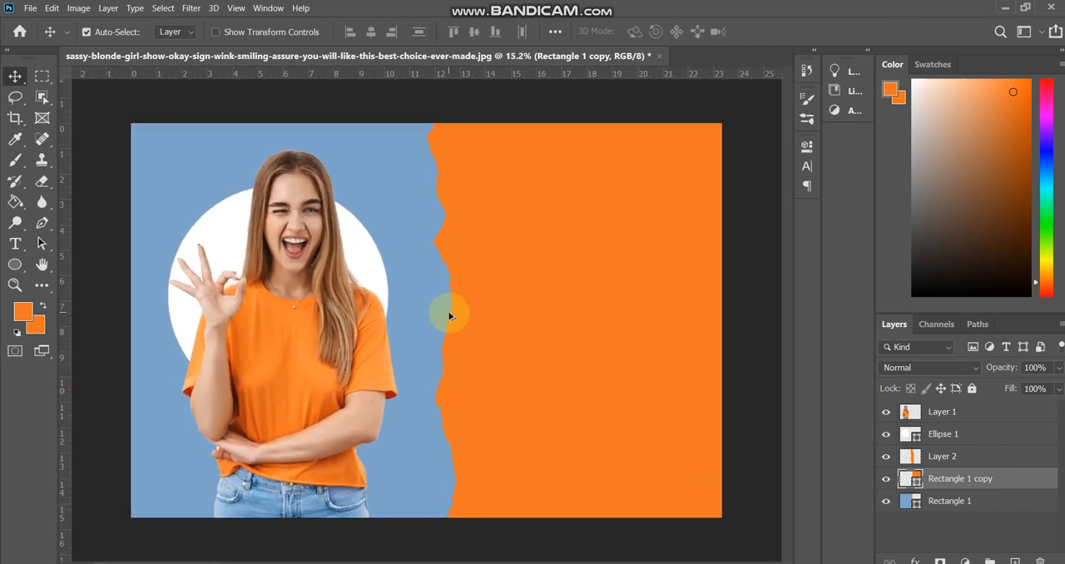
scroll(449, 315, down, 1)
click(368, 240)
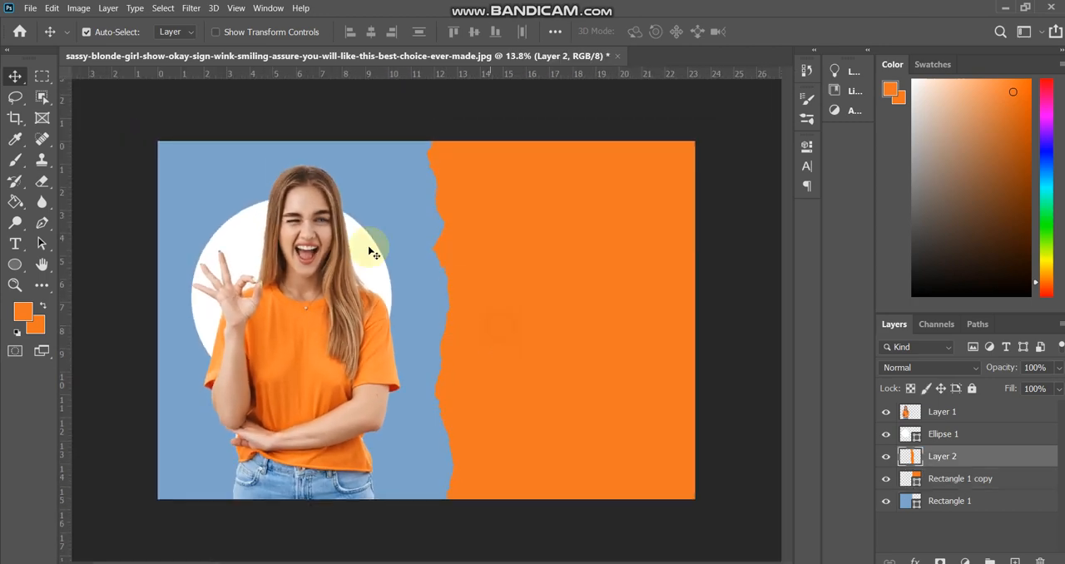
click(16, 264)
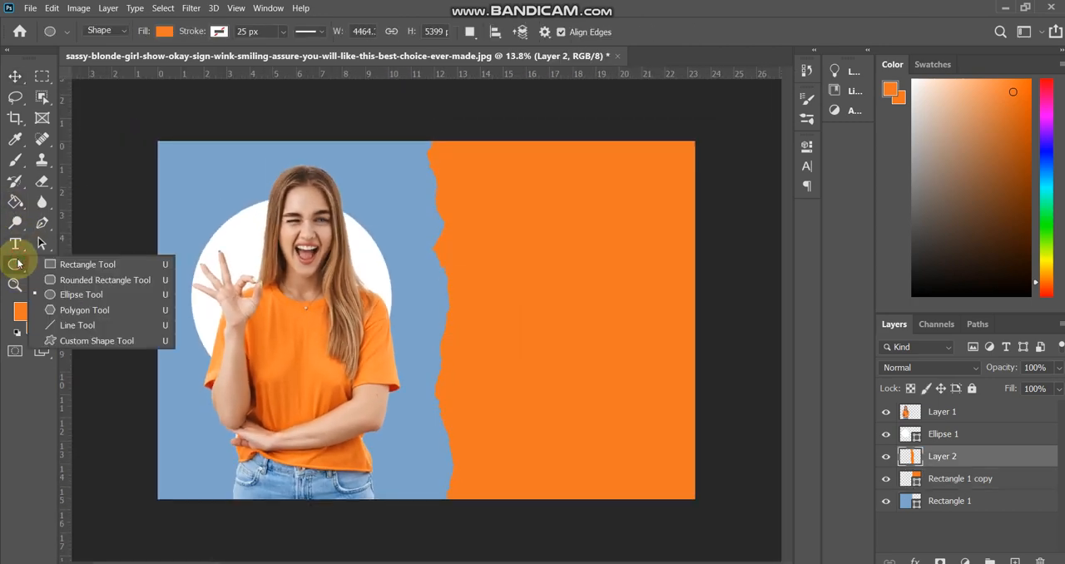
click(74, 296)
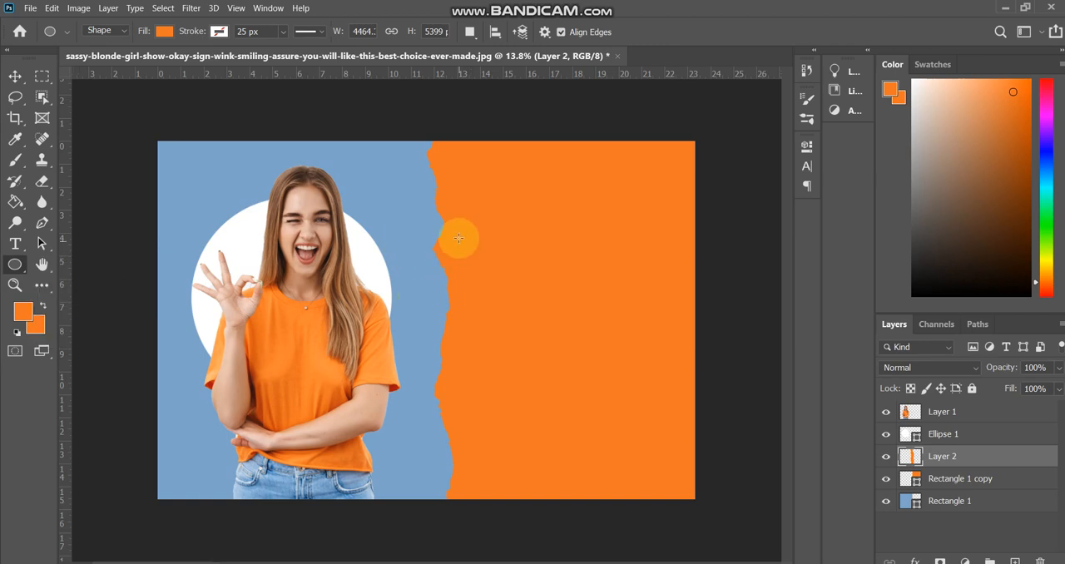
drag(456, 230, 688, 463)
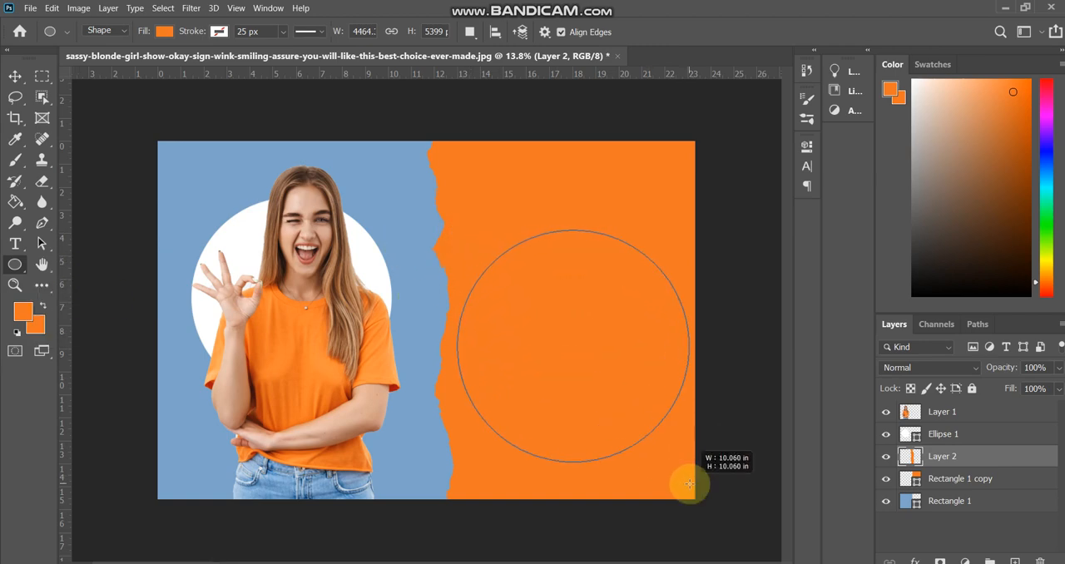
- Remove the new circle's fill and give it a white 25 px stroke
click(597, 260)
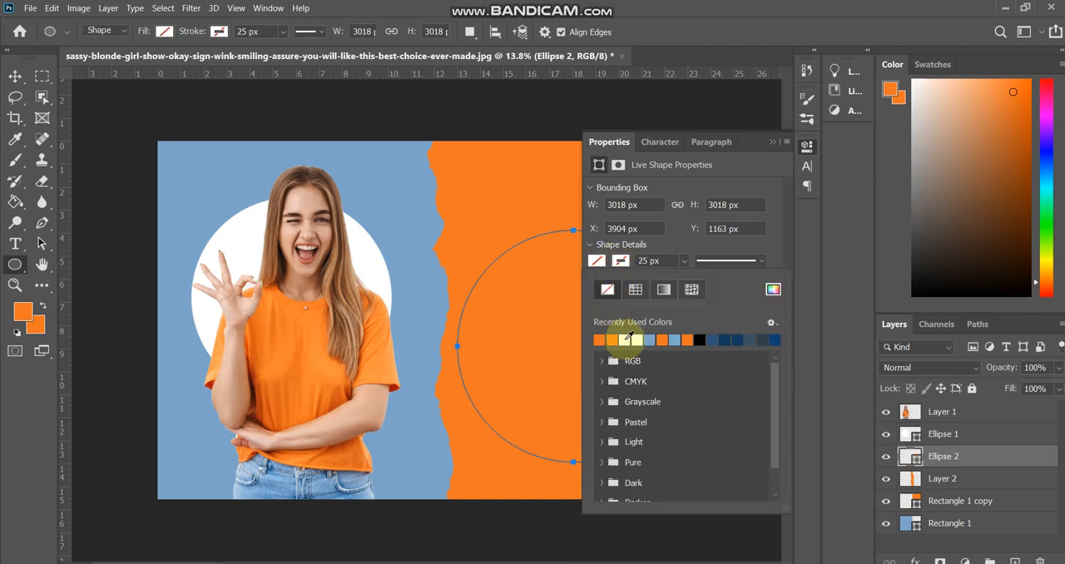
click(626, 337)
key(Return)
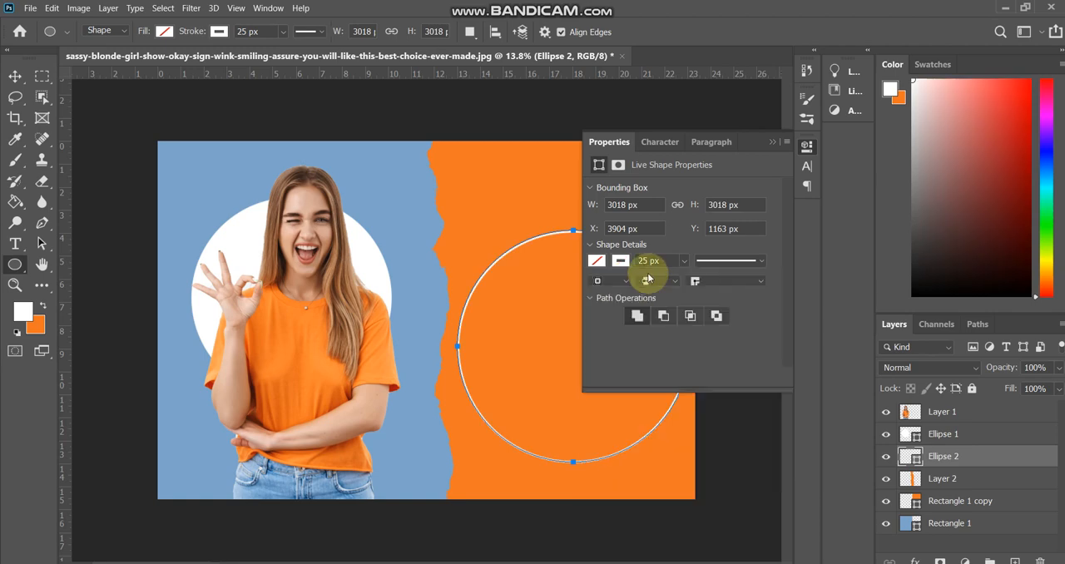
click(772, 142)
key(v)
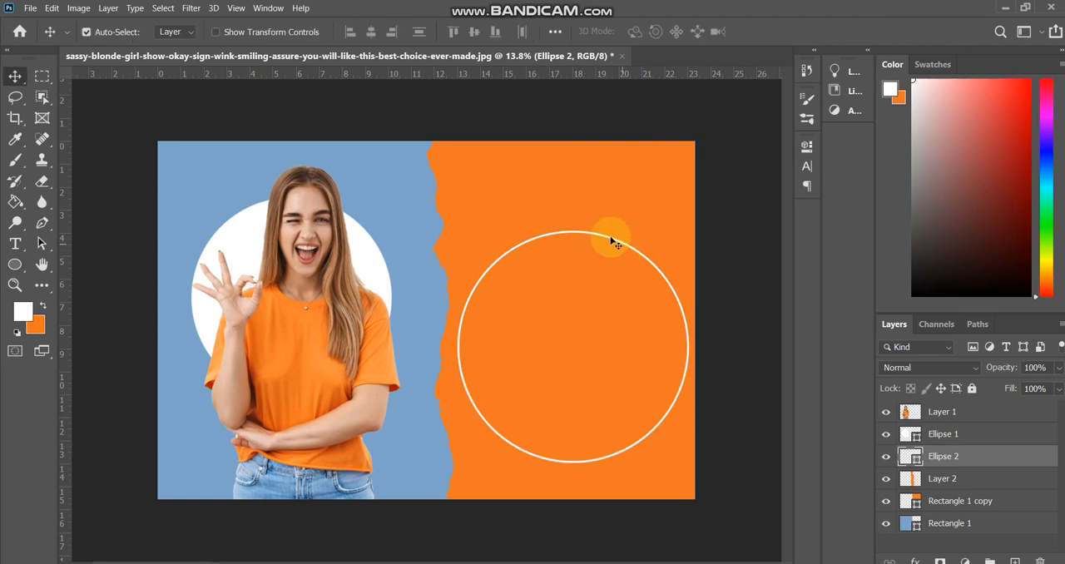
drag(611, 244, 589, 248)
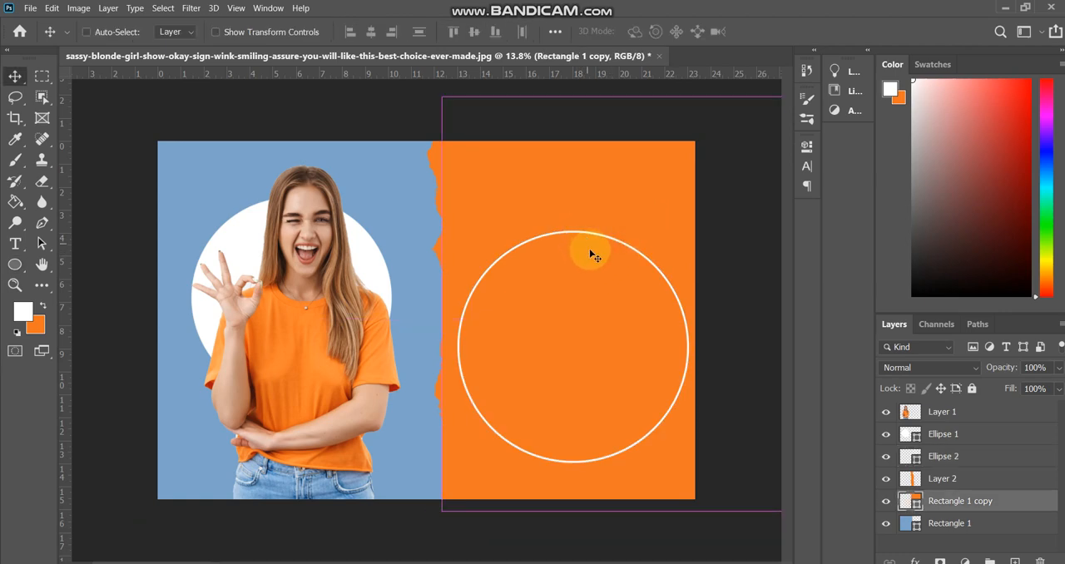
click(886, 434)
click(886, 434)
click(886, 456)
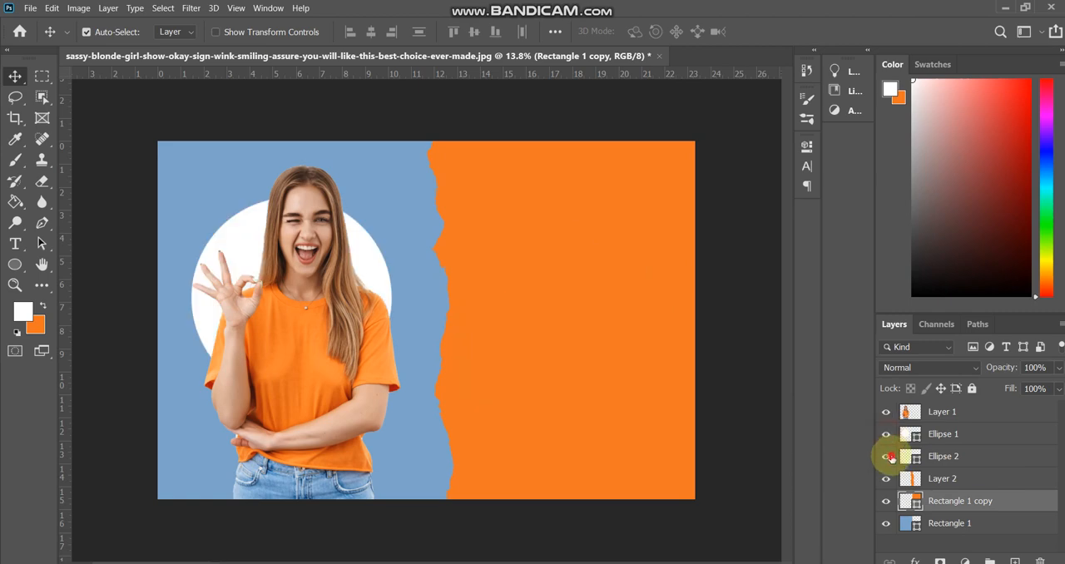
click(887, 455)
key(ctrl+t)
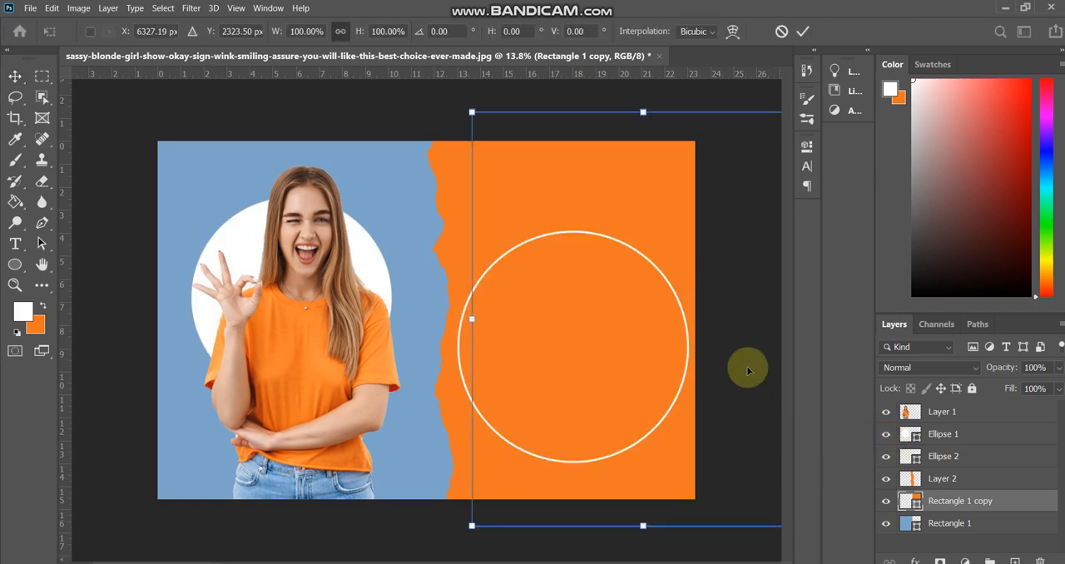
drag(662, 296, 632, 295)
key(ctrl+z)
key(Escape)
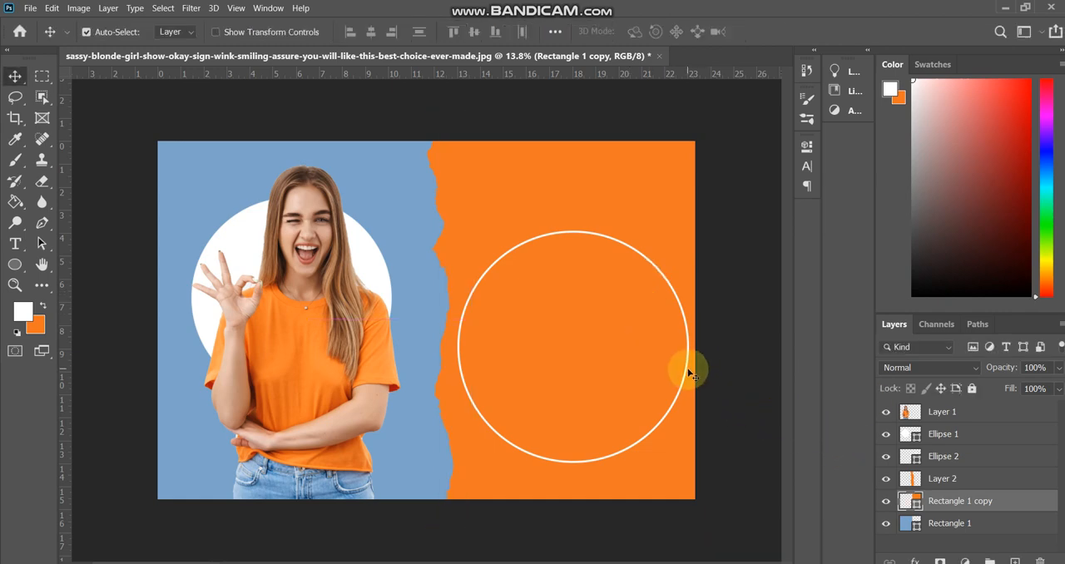
- Try to start text on the circle outline with the rectangle copy selected, and delete the placeholder text
click(16, 242)
click(27, 246)
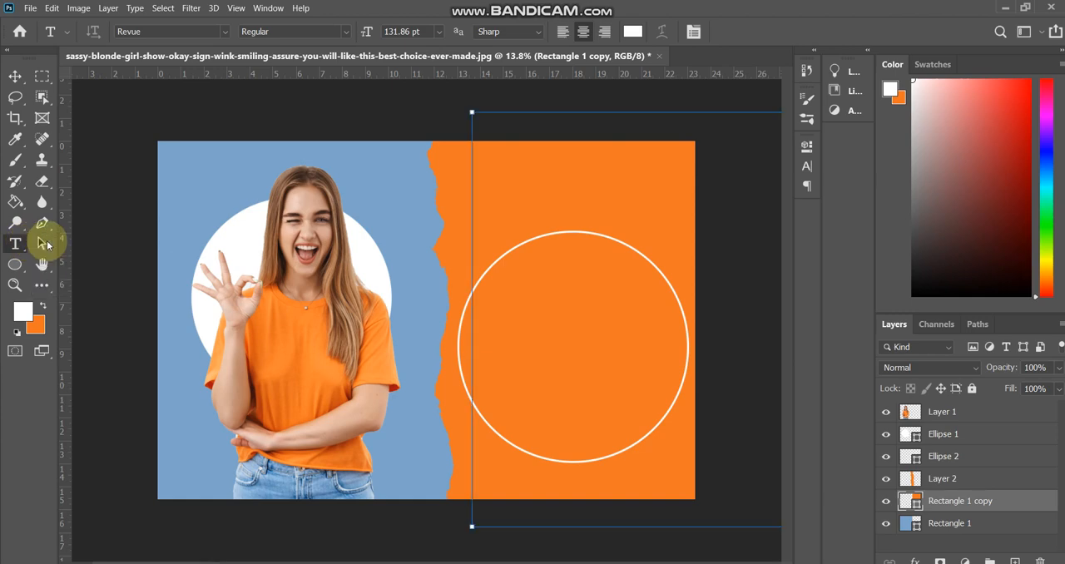
drag(16, 244, 69, 249)
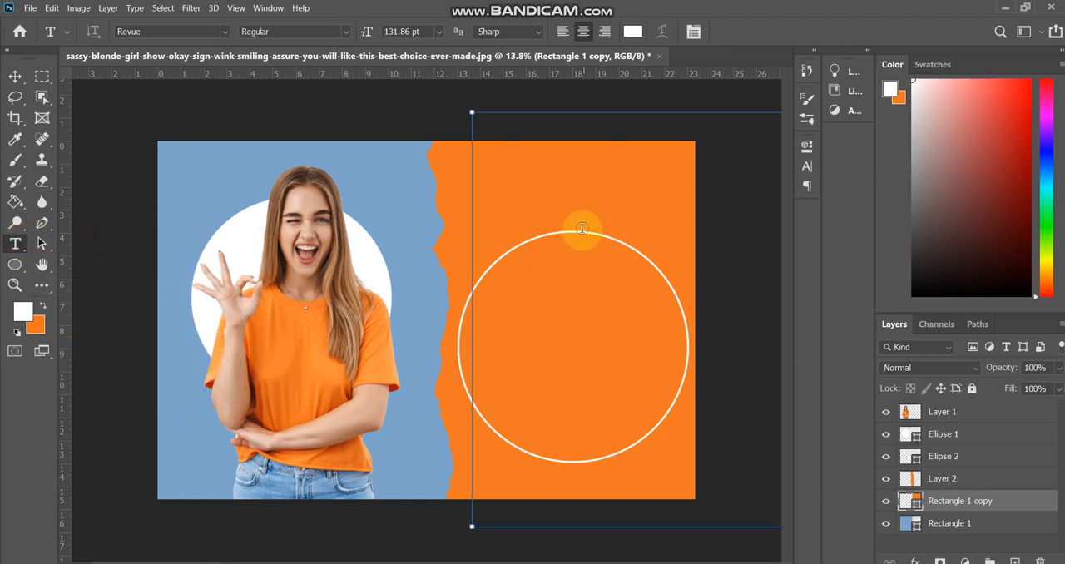
click(520, 244)
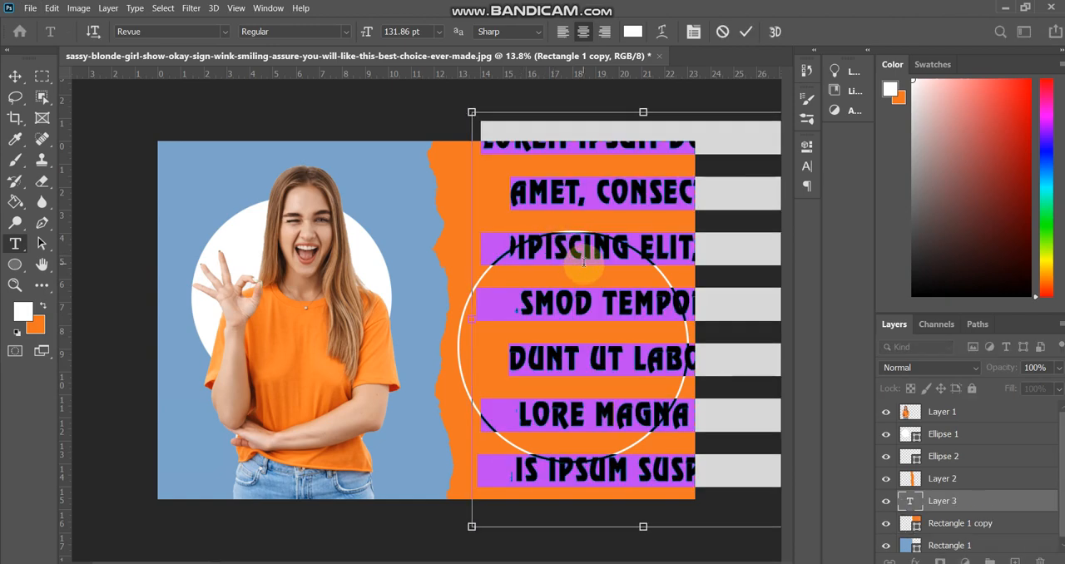
key(BackSpace)
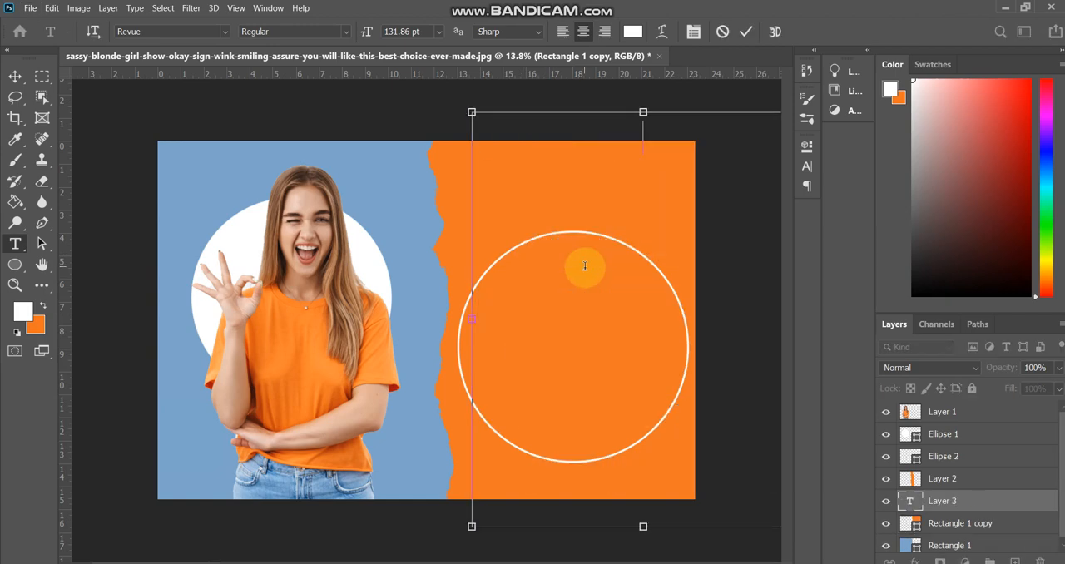
click(745, 32)
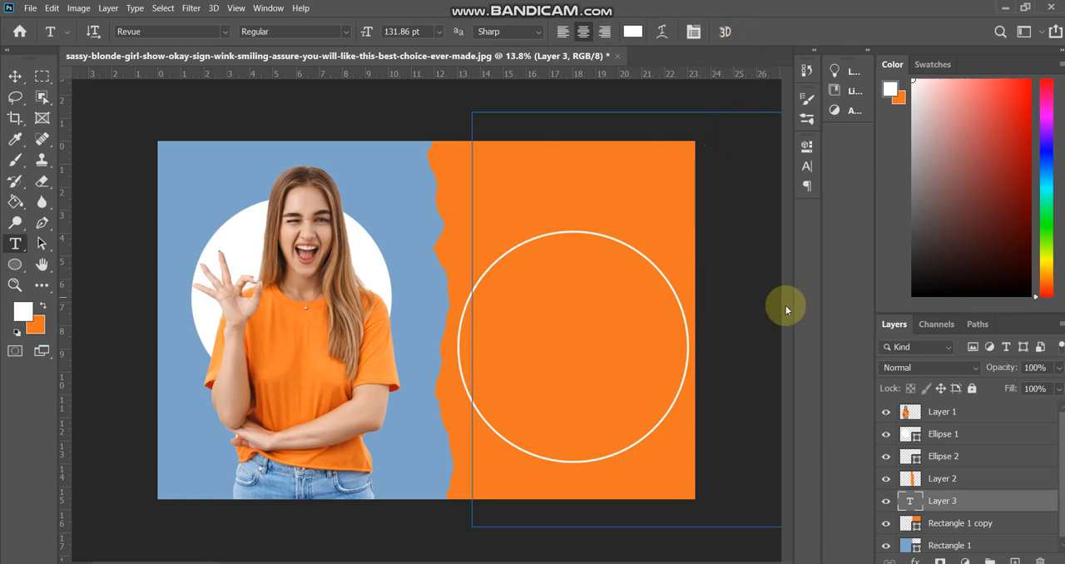
key(v)
click(735, 281)
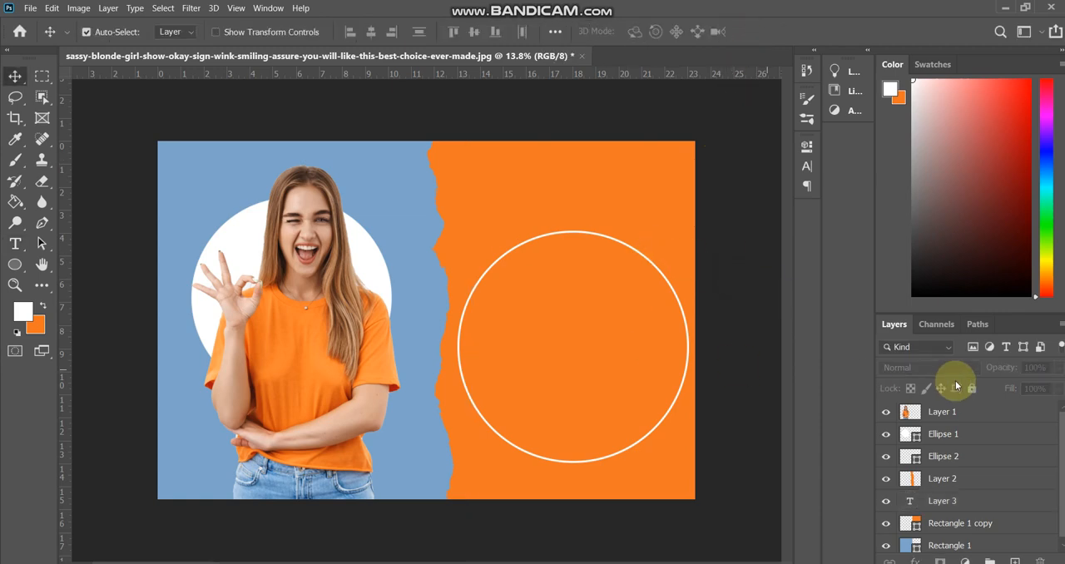
- Identify the white circle outline's layer and move the outline up and toward the woman until it overlaps the ragged edge
click(885, 434)
click(885, 433)
click(885, 455)
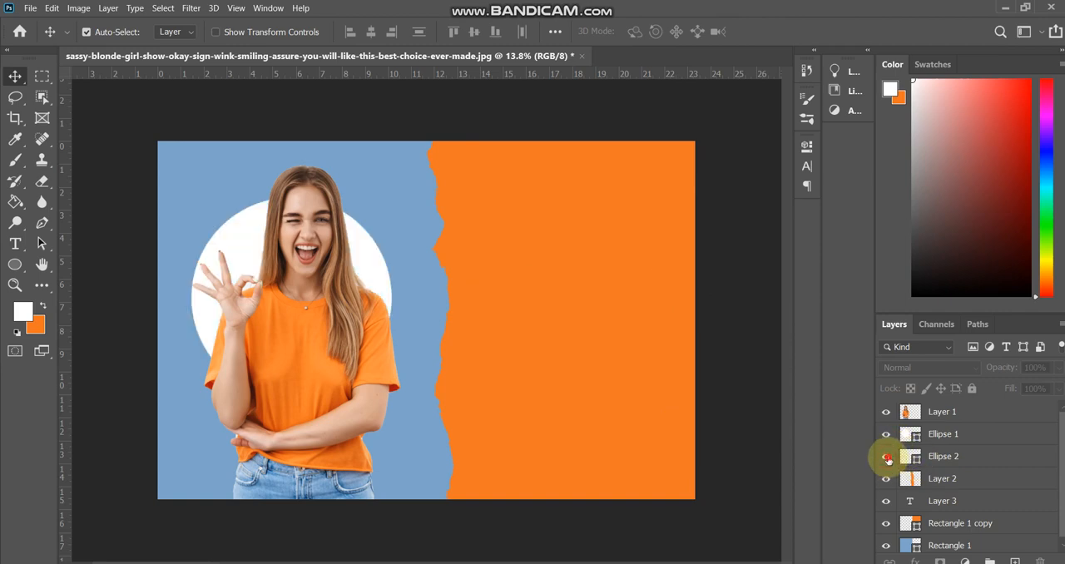
click(885, 456)
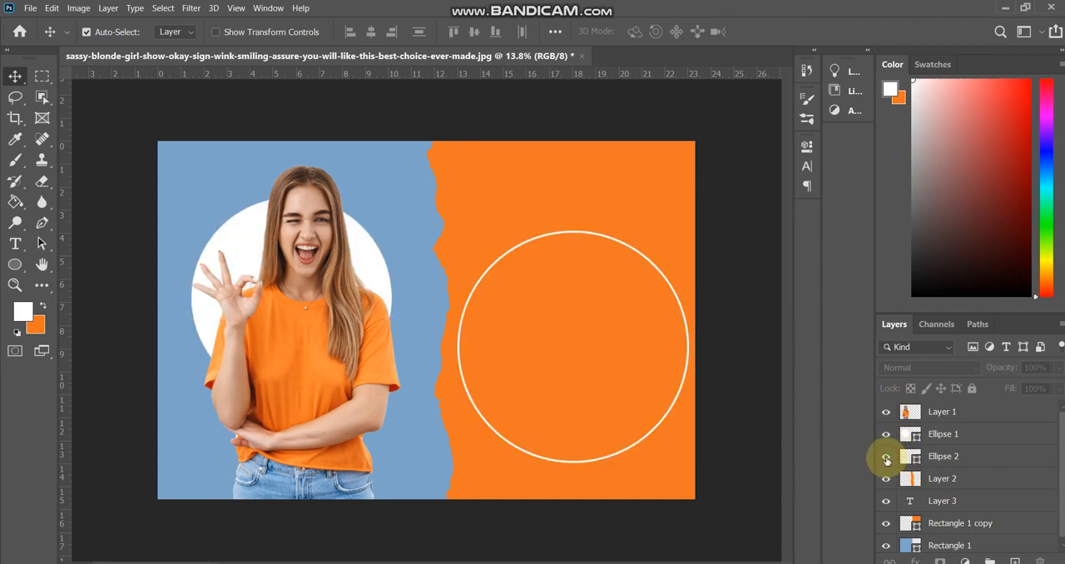
click(573, 236)
drag(572, 236, 547, 219)
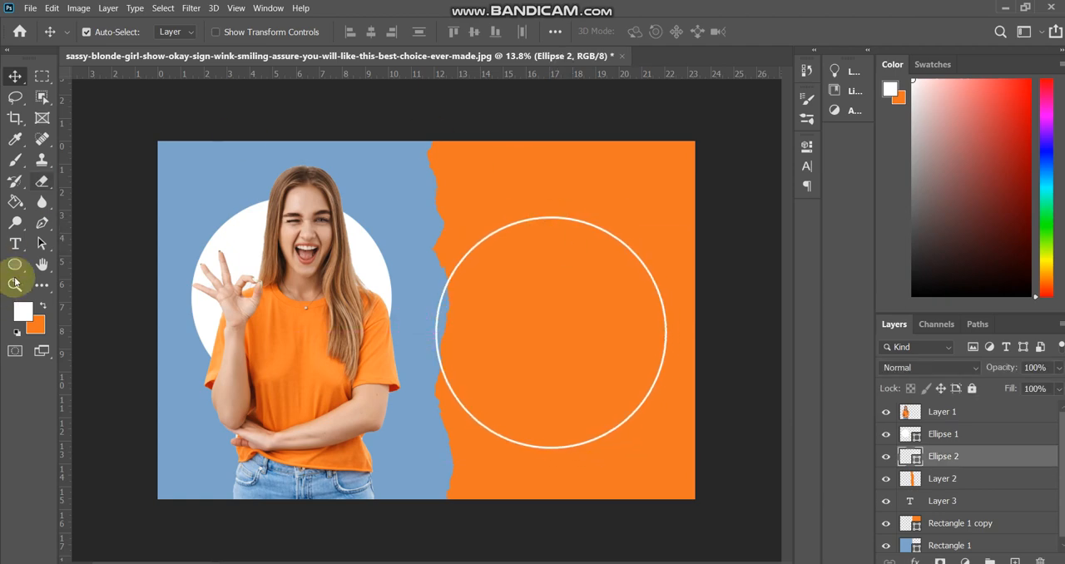
- Add white text reading "How To Type In a Circle In Photoshop" along the circle outline in Revue Regular, 131.86 pt
click(19, 241)
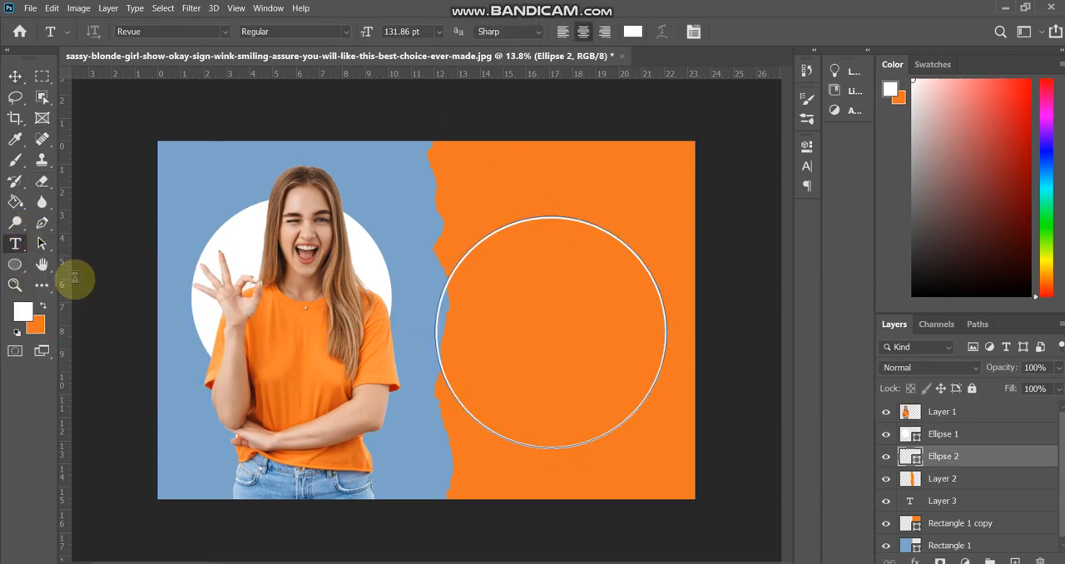
click(534, 217)
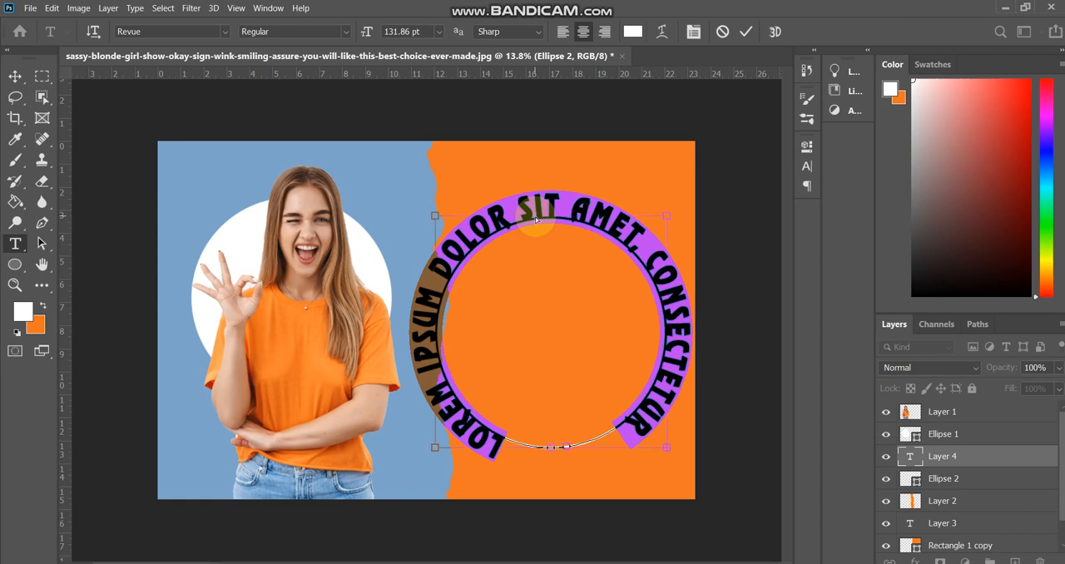
text(HOW TO TYPE IN A CIRCLE IN PHOTOSHOP)
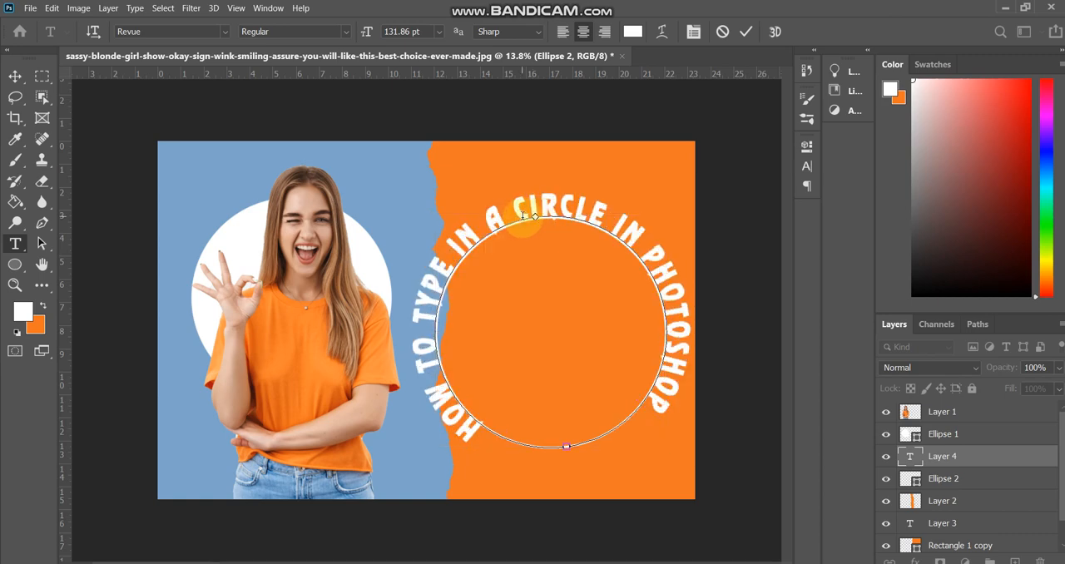
click(746, 31)
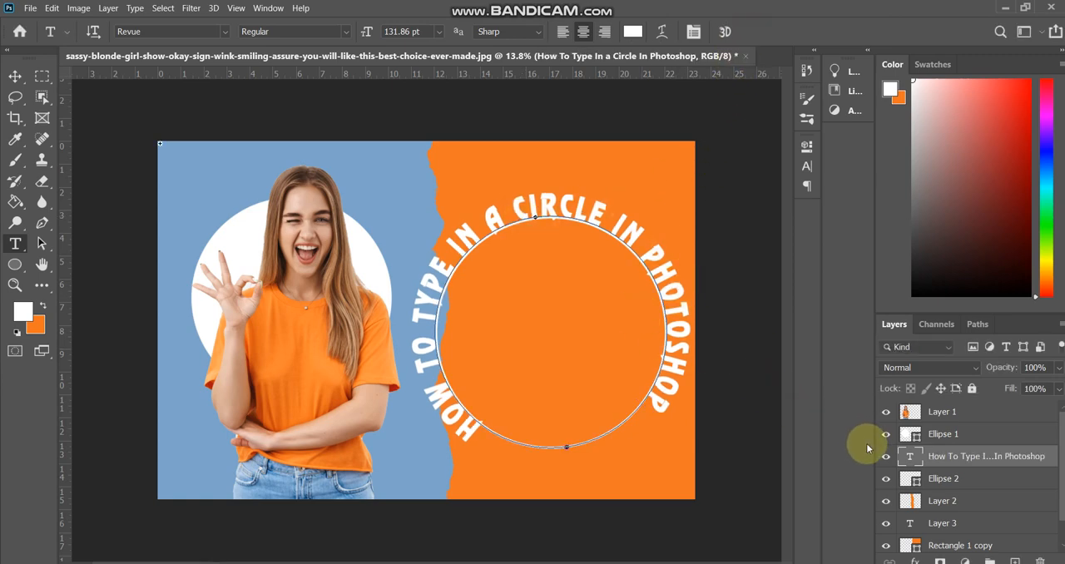
key(v)
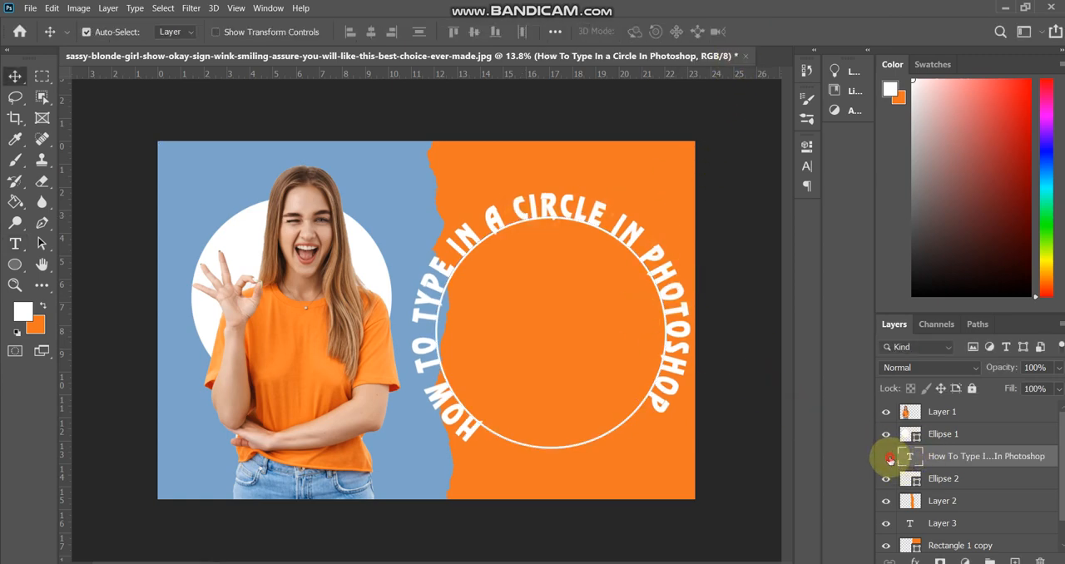
- Check which layer holds the white circle outline by toggling layer visibility, and delete that outline layer
click(887, 457)
click(886, 457)
click(886, 480)
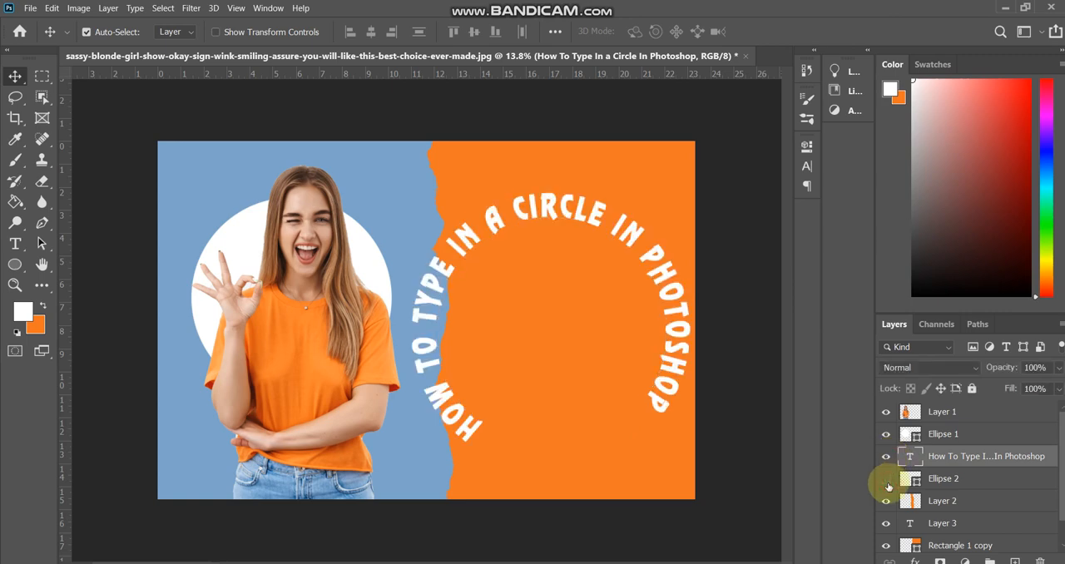
click(886, 479)
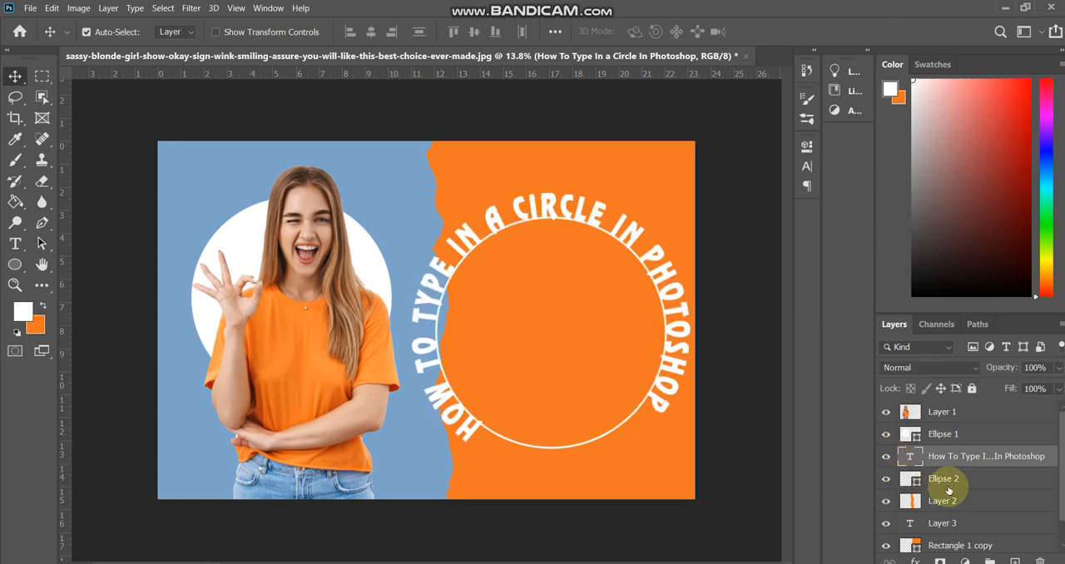
click(886, 480)
click(886, 480)
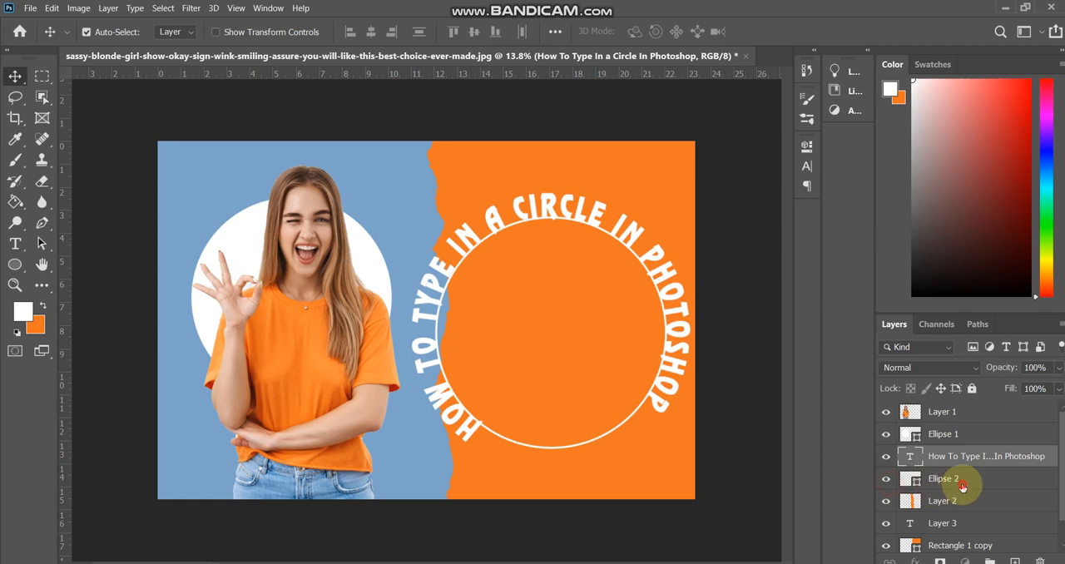
click(963, 486)
key(Delete)
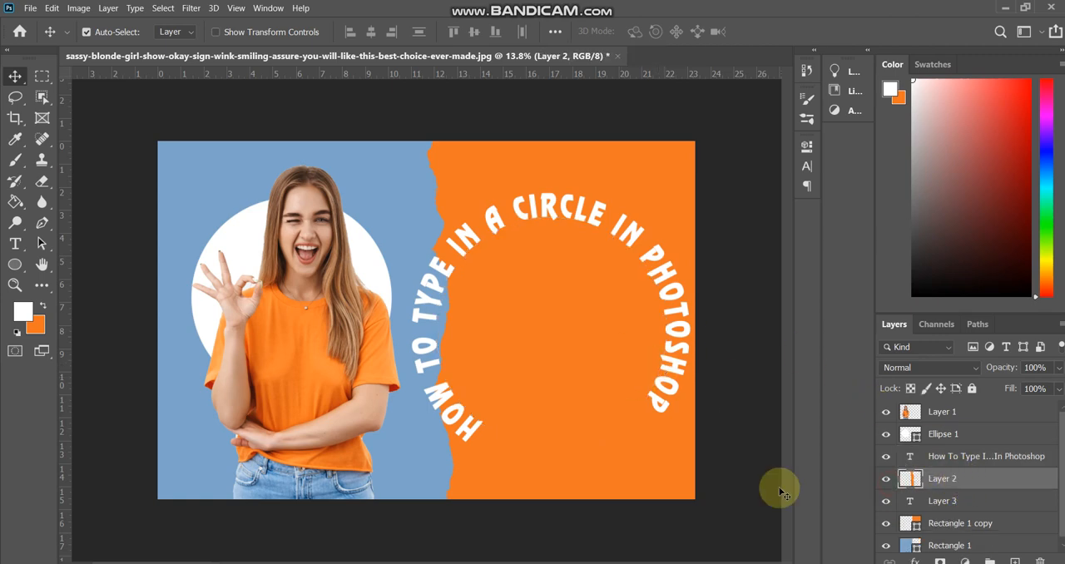
- Rotate the circular text slightly clockwise and shift it a little toward the woman
click(972, 458)
key(ctrl+t)
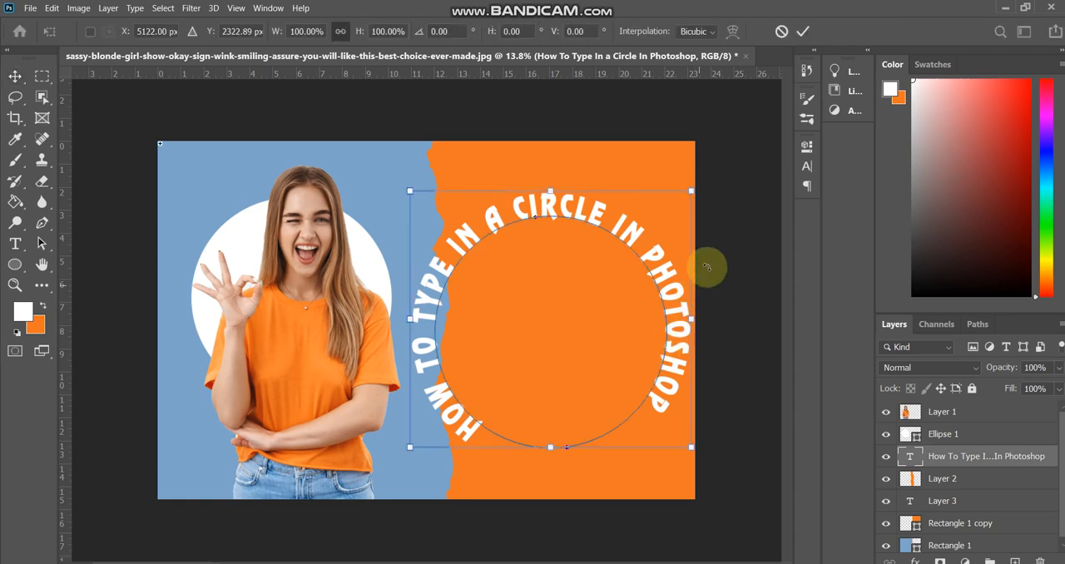
drag(720, 178, 728, 225)
key(Return)
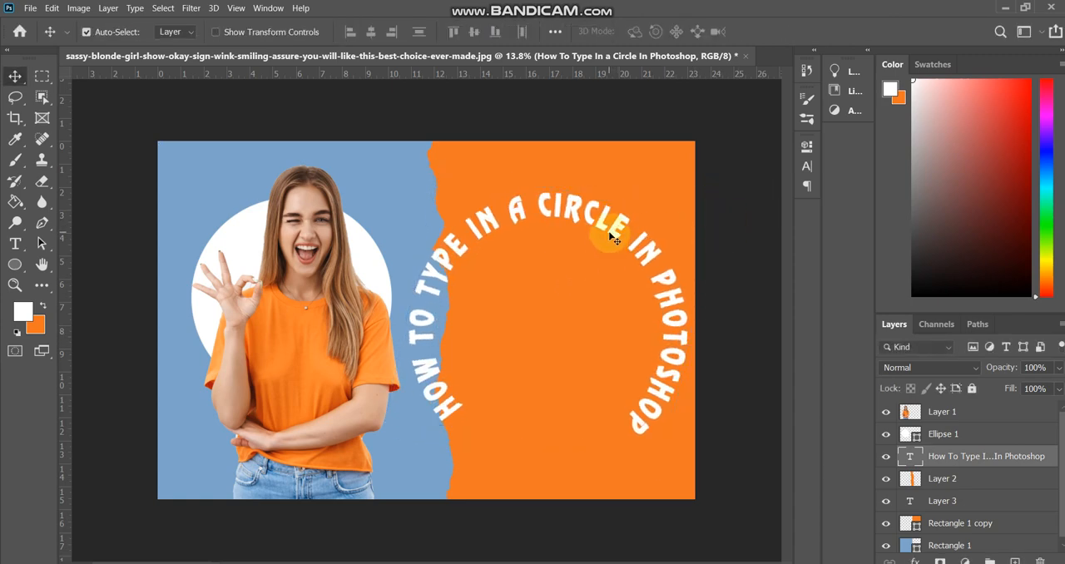
drag(612, 238, 600, 237)
key(ctrl)
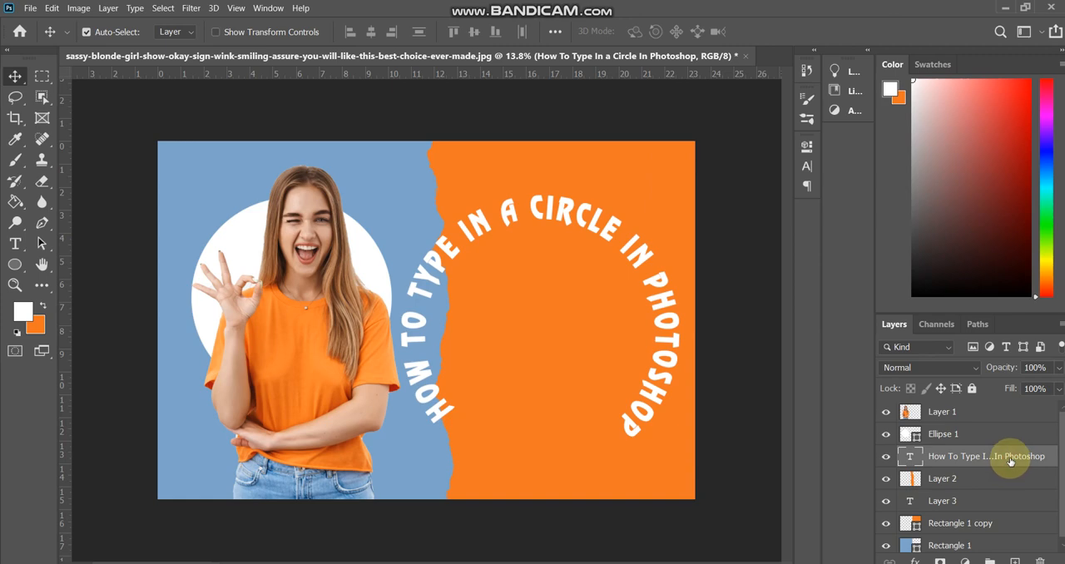
drag(1009, 458, 1015, 561)
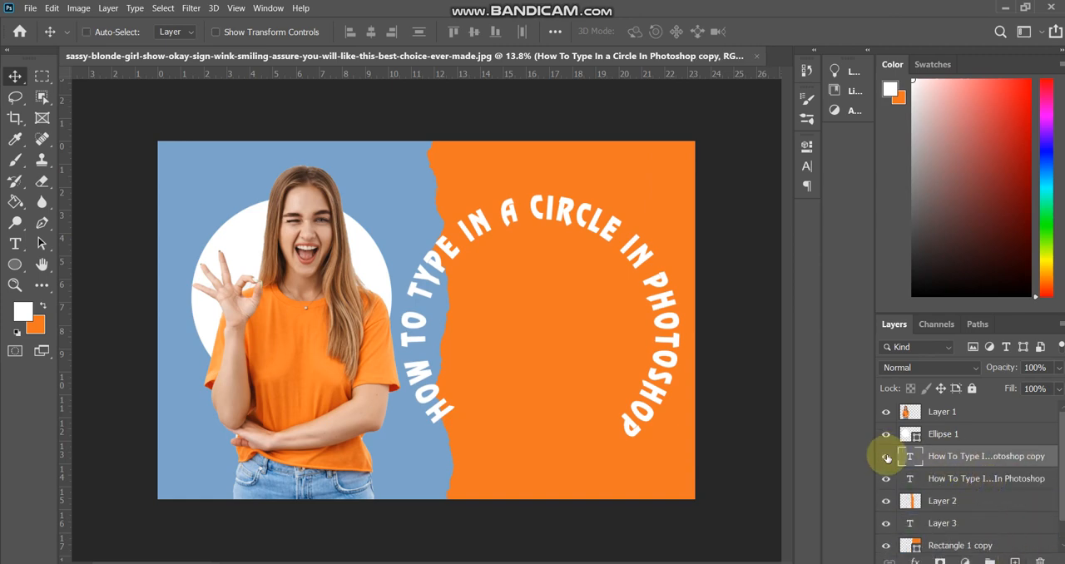
key(ctrl+t)
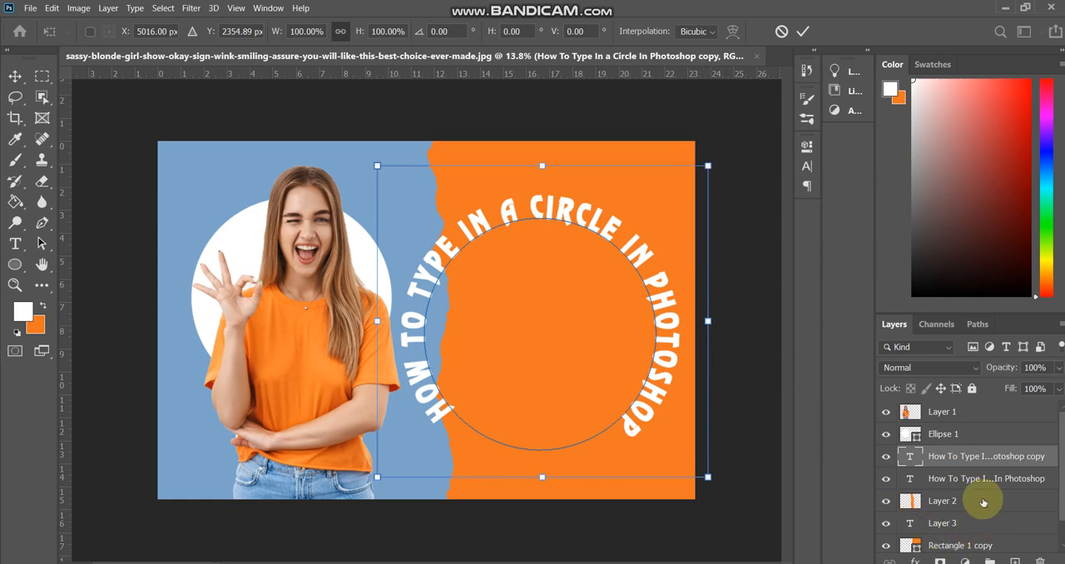
key(Return)
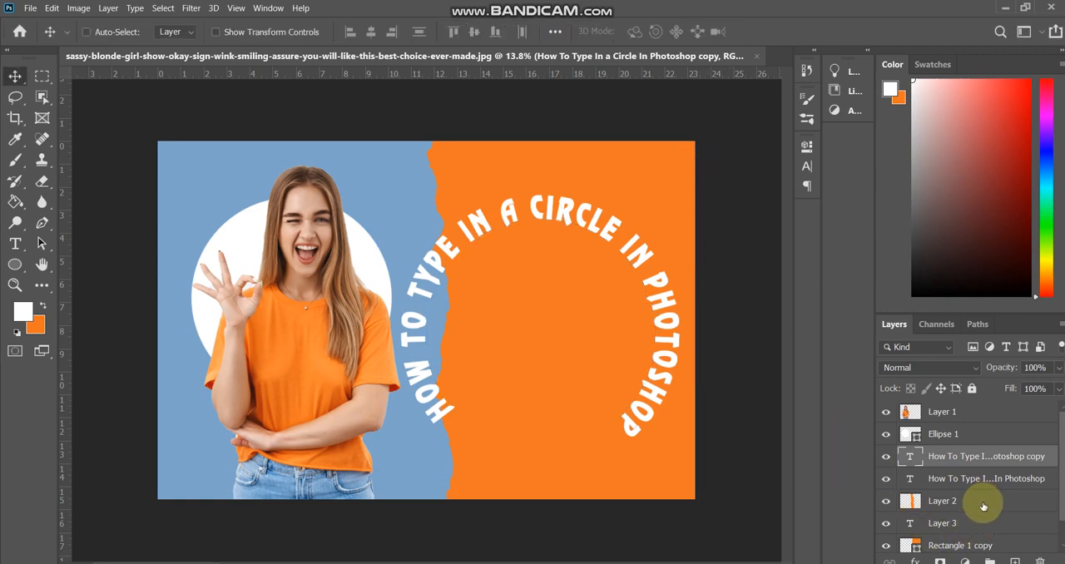
key(Delete)
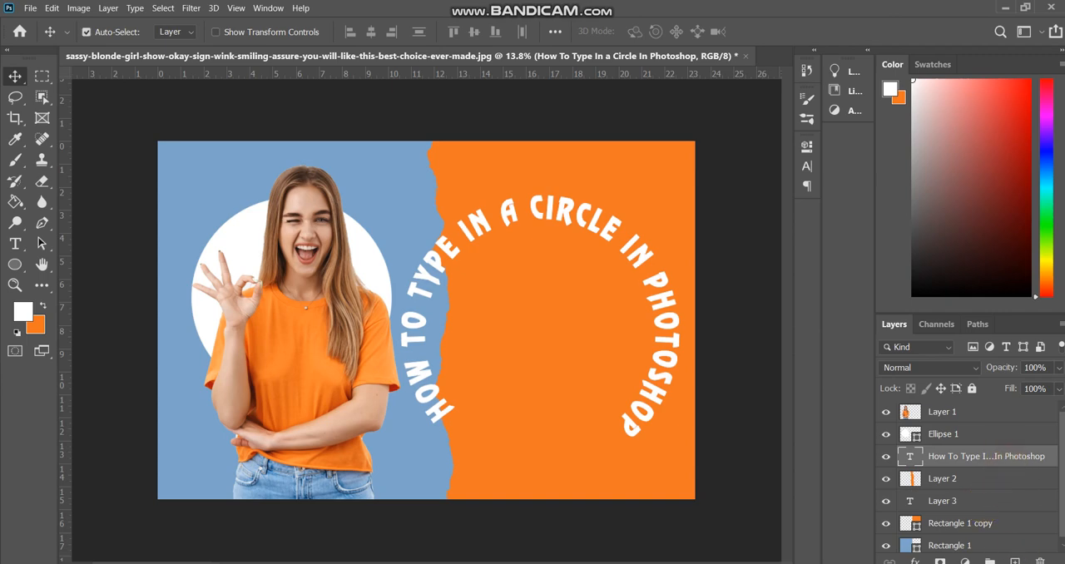
- Add a blue Multiply drop shadow to the circular text with 77% opacity, 25 px distance and 179 px size
double_click(1050, 453)
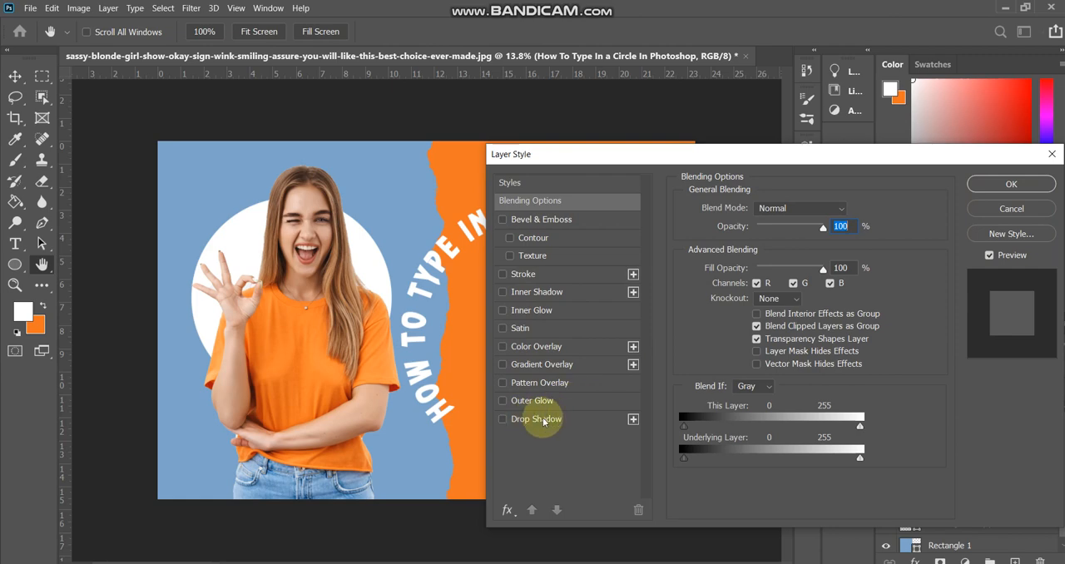
click(543, 419)
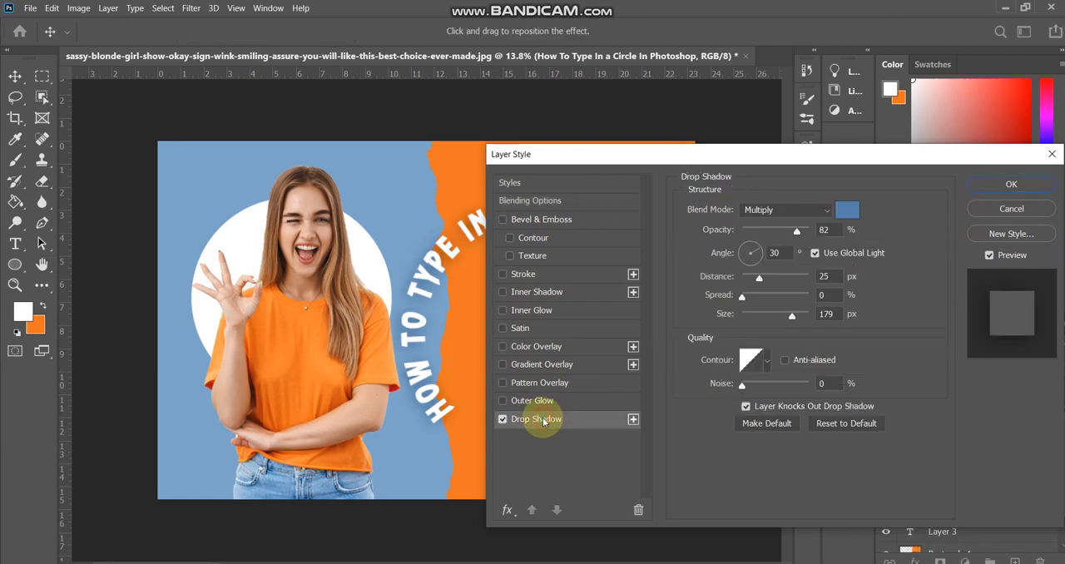
double_click(827, 230)
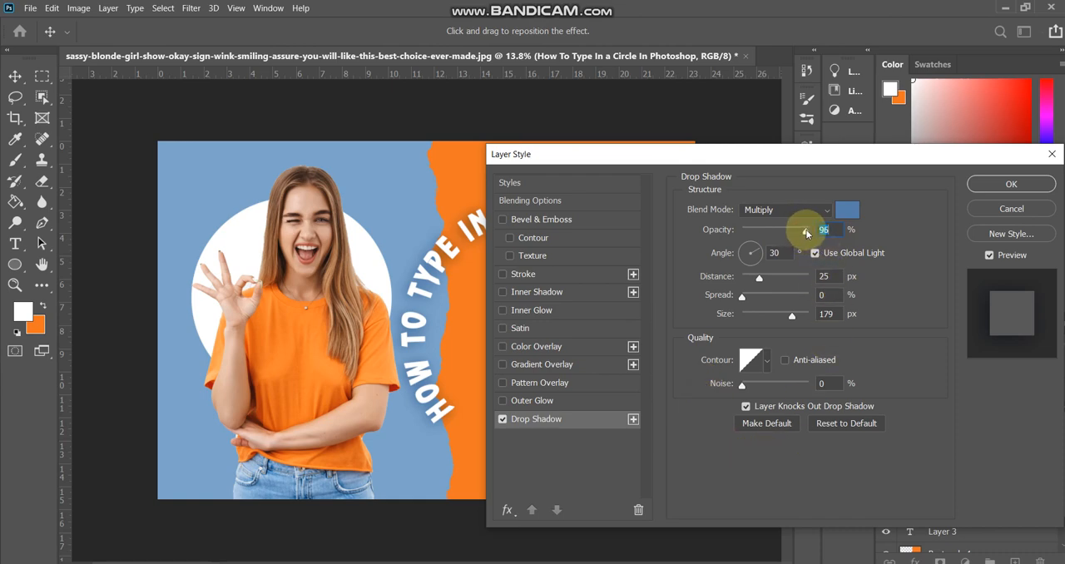
mouse_move(805, 233)
mouse_down()
mouse_move(759, 233)
mouse_move(785, 233)
mouse_up()
key(Tab)
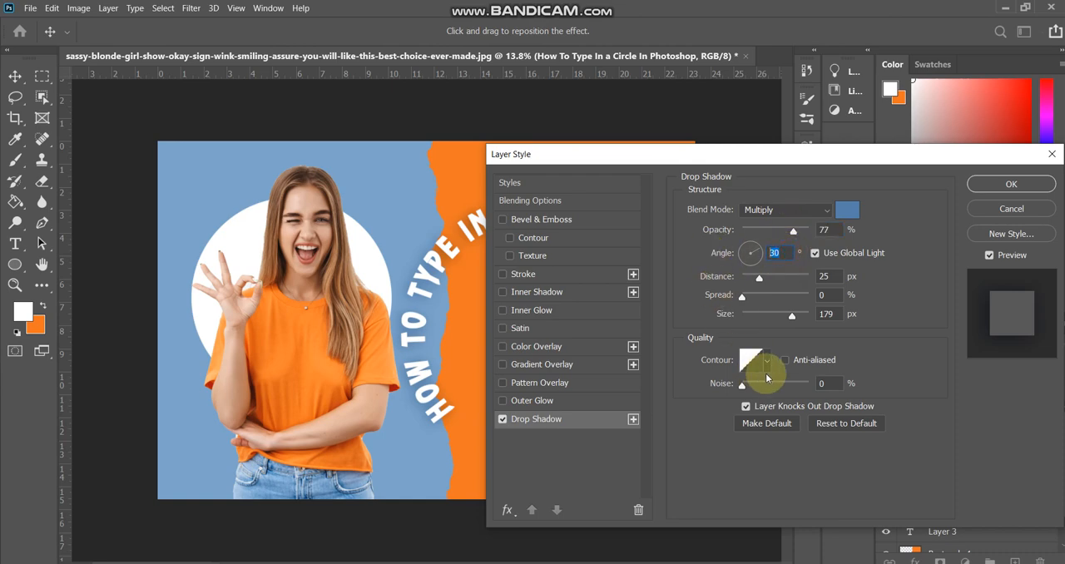
key(Tab)
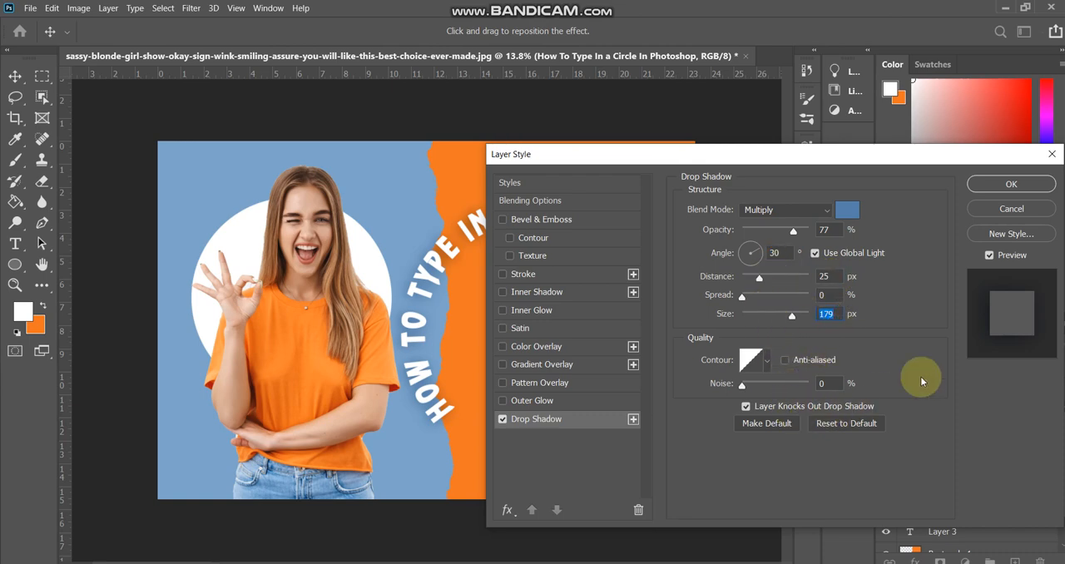
click(970, 185)
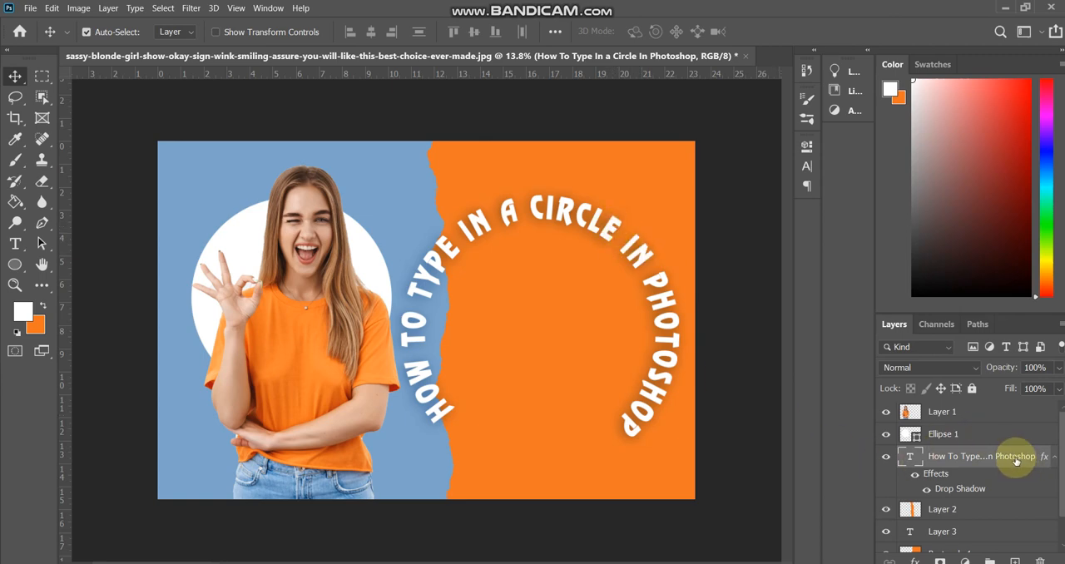
- Duplicate the circular text layer and fit the copy inside the original, scaled to 77.15% and rotated -6.08°
drag(1015, 456, 1017, 552)
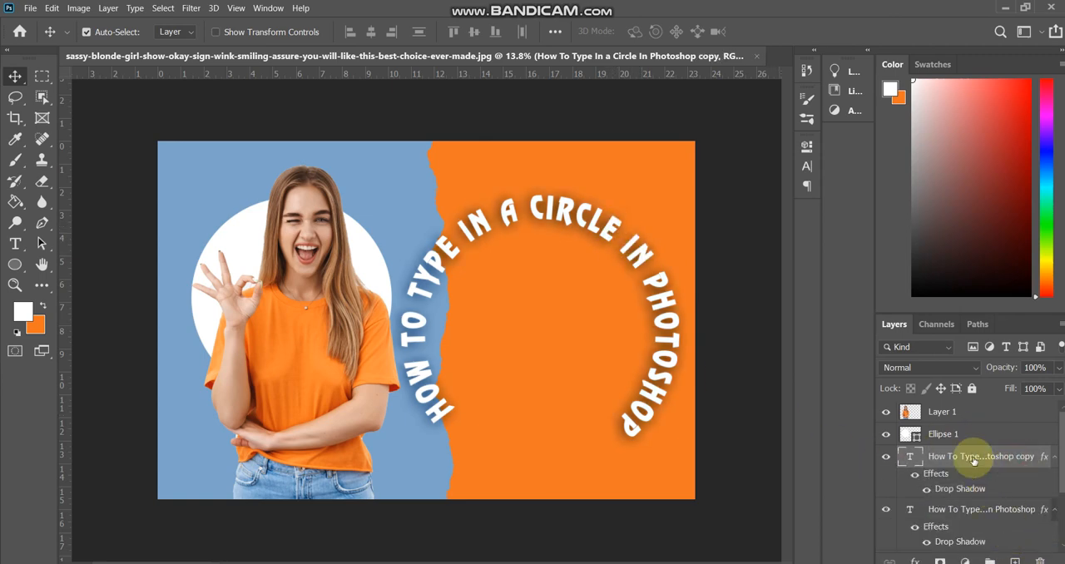
key(ctrl+t)
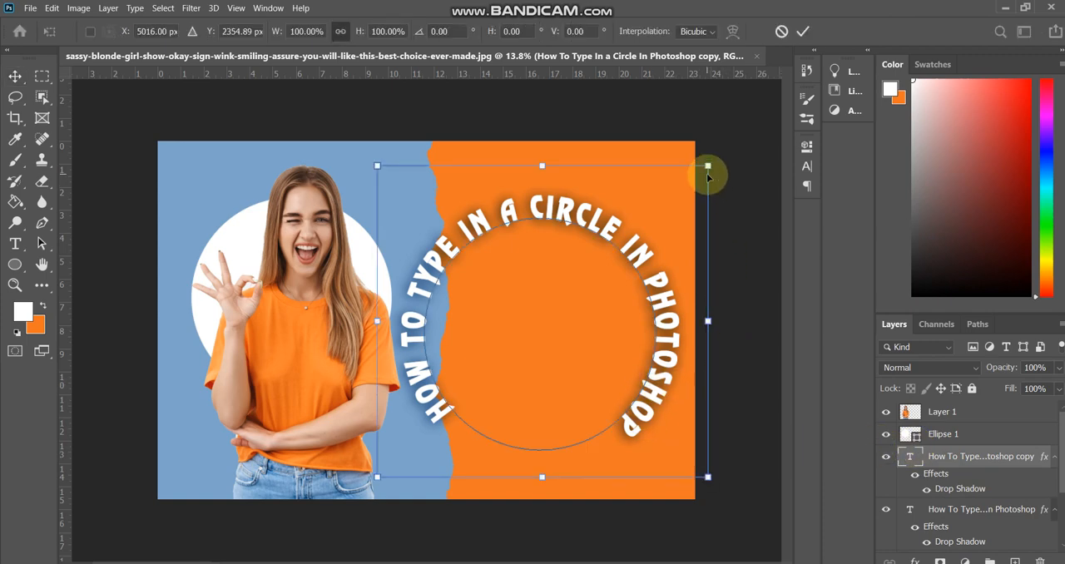
drag(707, 166, 632, 237)
drag(562, 282, 602, 253)
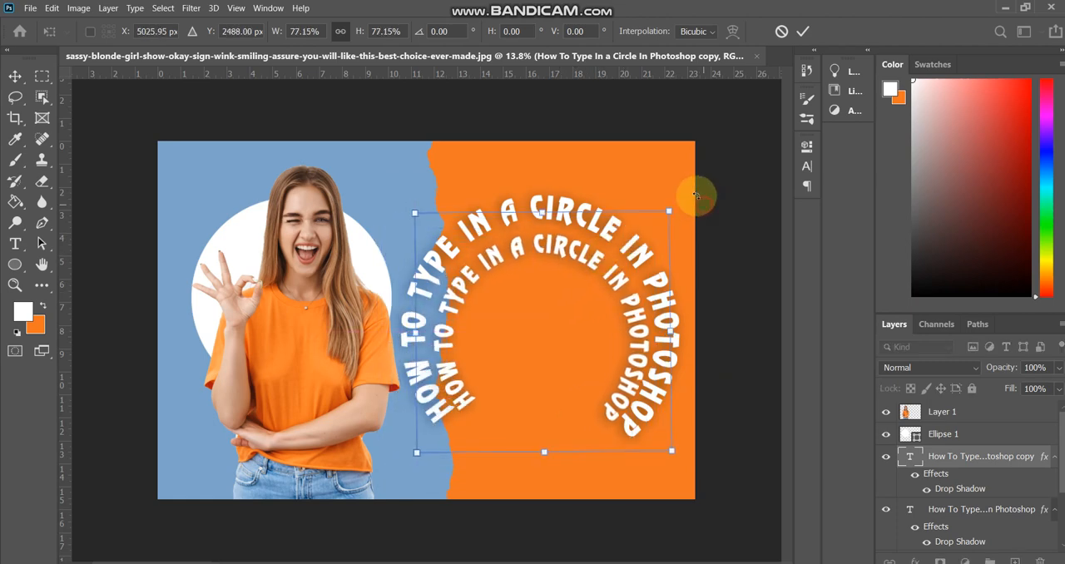
drag(689, 203, 684, 185)
drag(575, 259, 575, 251)
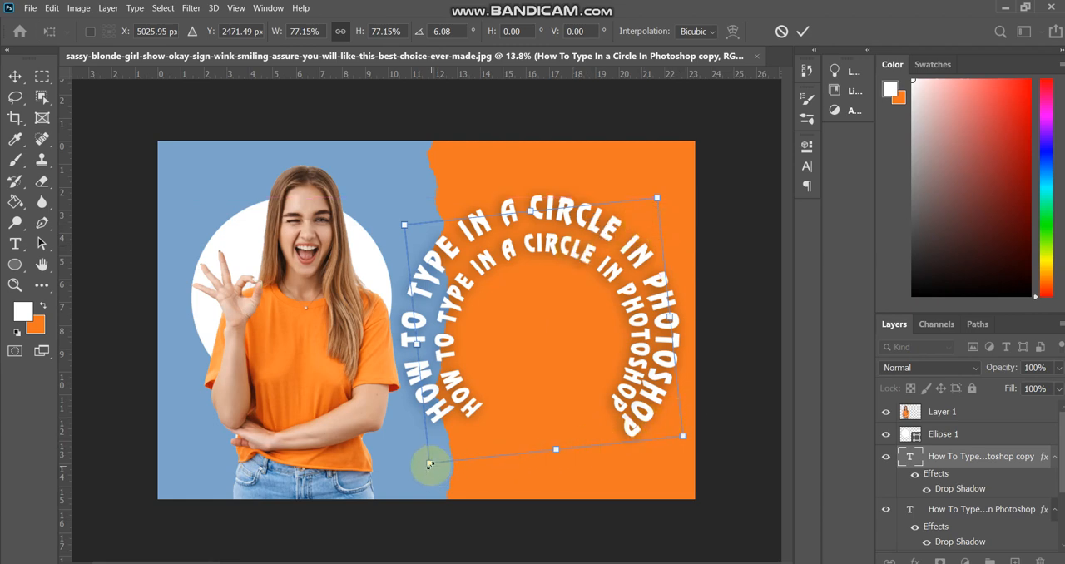
- Reduce the inner text copy to 72.02% and nudge it until it sits evenly within the outer text ring
drag(429, 463, 445, 445)
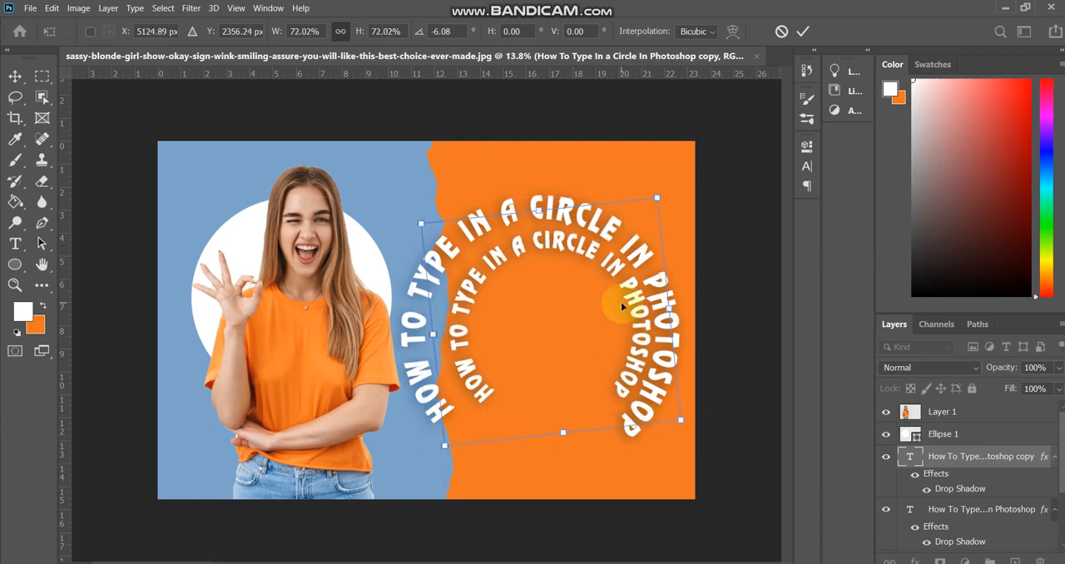
key(Left)
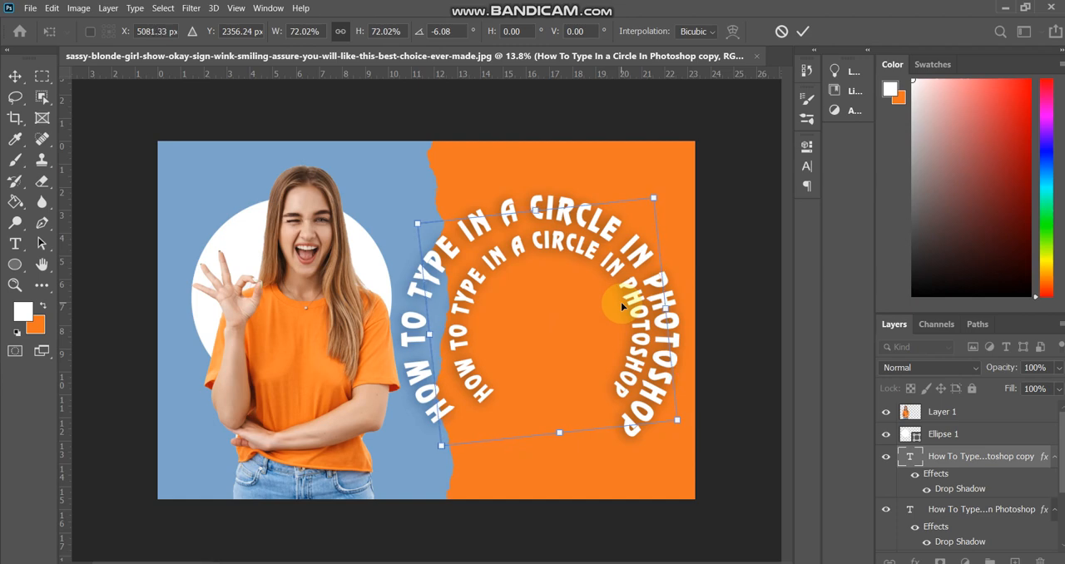
key(Left)
key(Left)
key(Left)
key(Left)
key(Left)
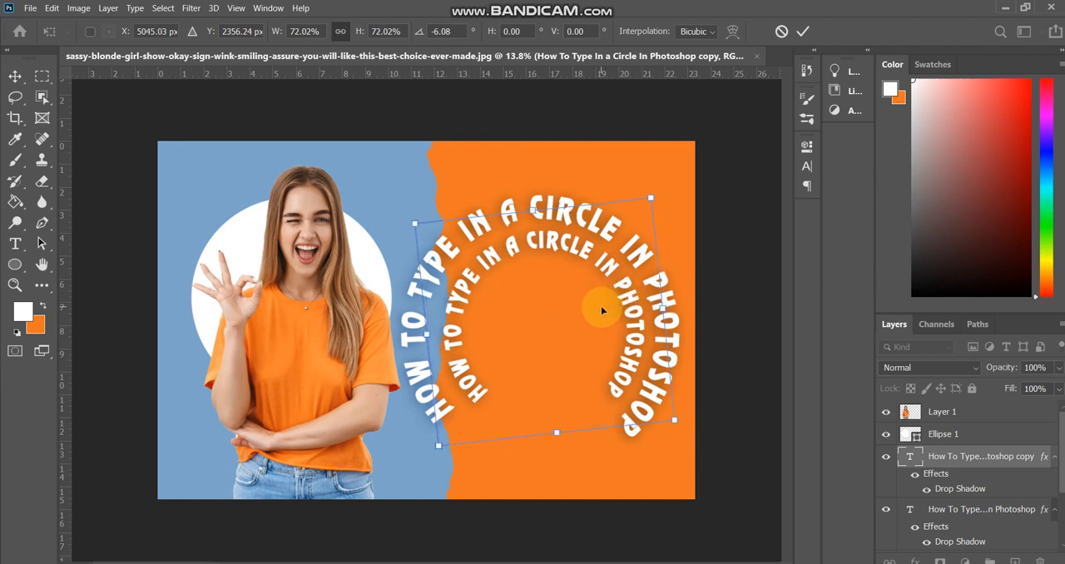
drag(600, 305, 593, 313)
key(Return)
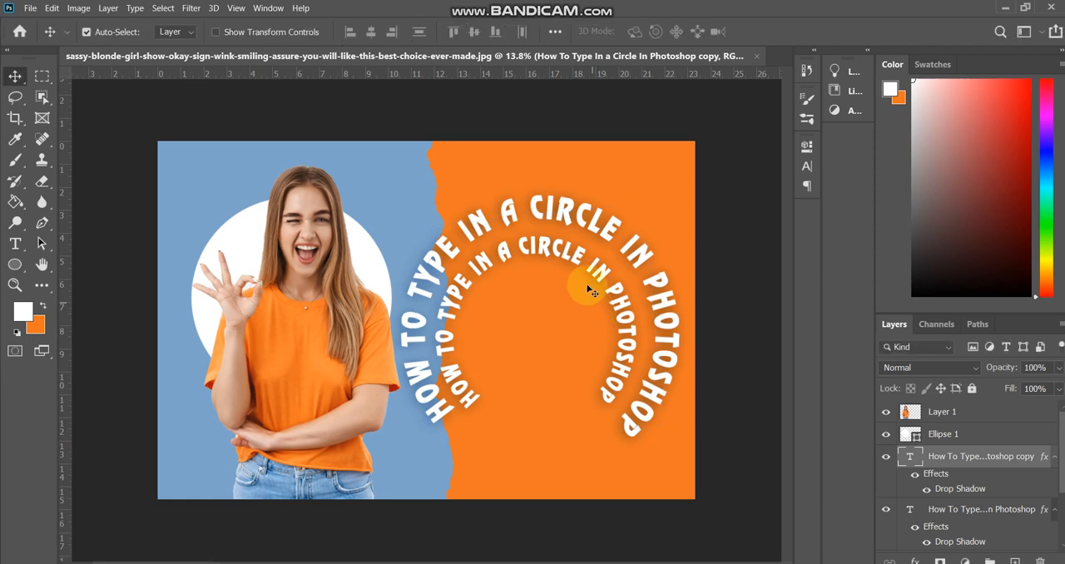
- Duplicate the inner text ring, scale the copy to 69.73%, and place it inside the second ring, turned slightly counterclockwise
drag(975, 455, 1011, 558)
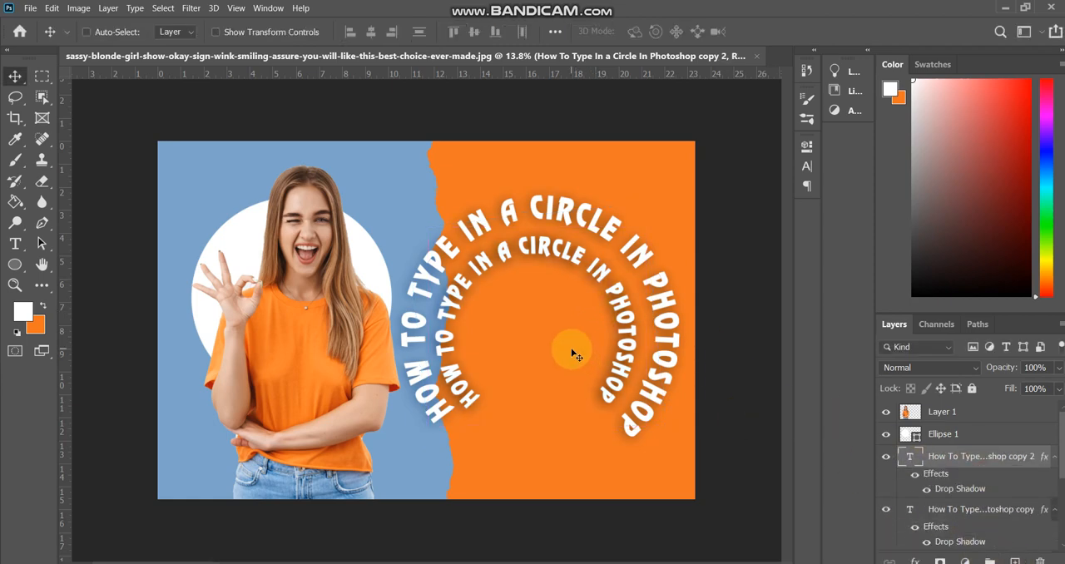
key(ctrl+t)
drag(647, 227, 588, 296)
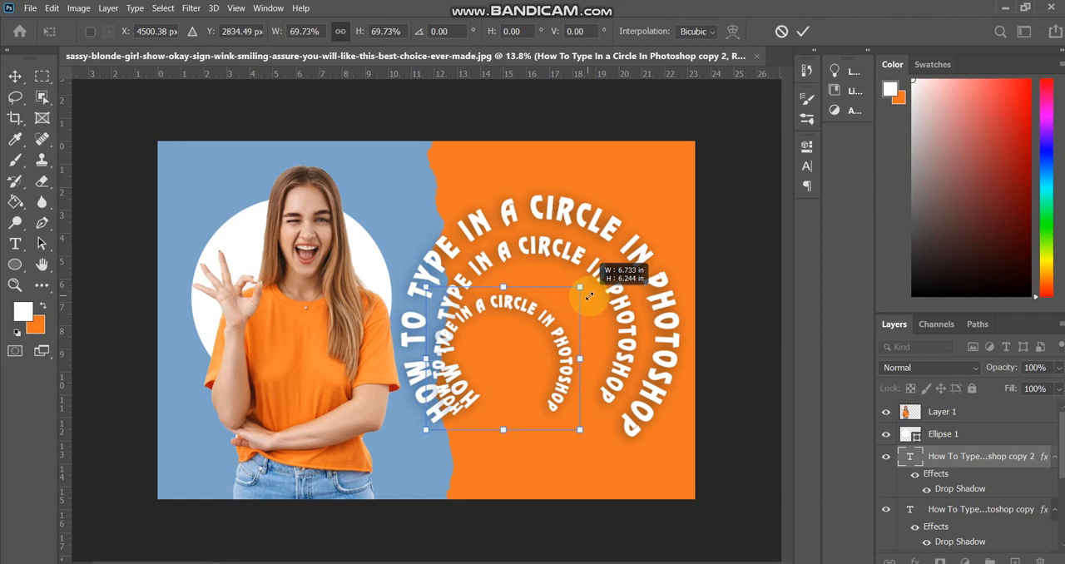
drag(518, 349, 556, 318)
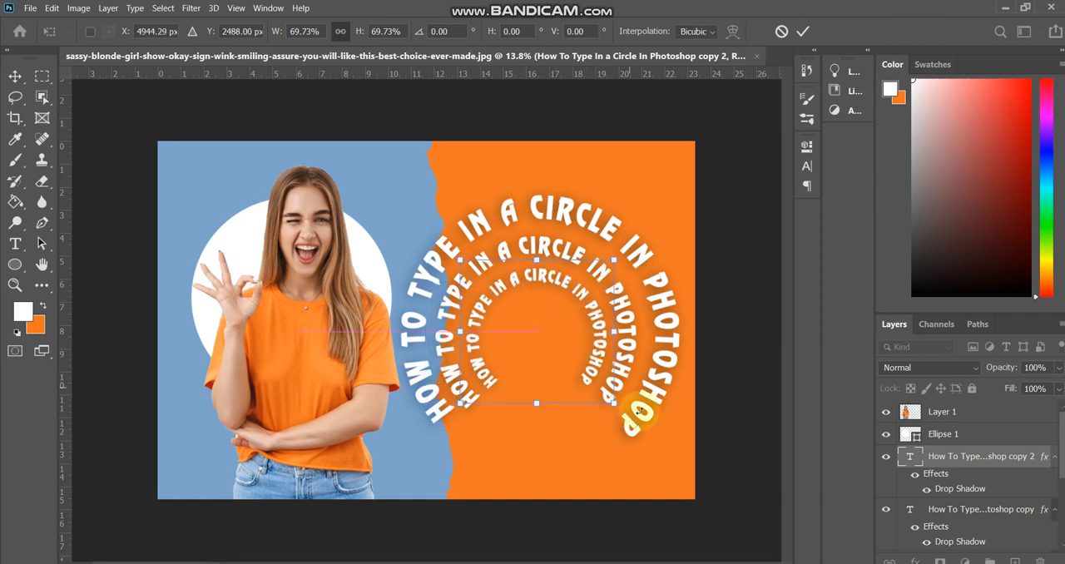
drag(656, 433, 677, 404)
key(Return)
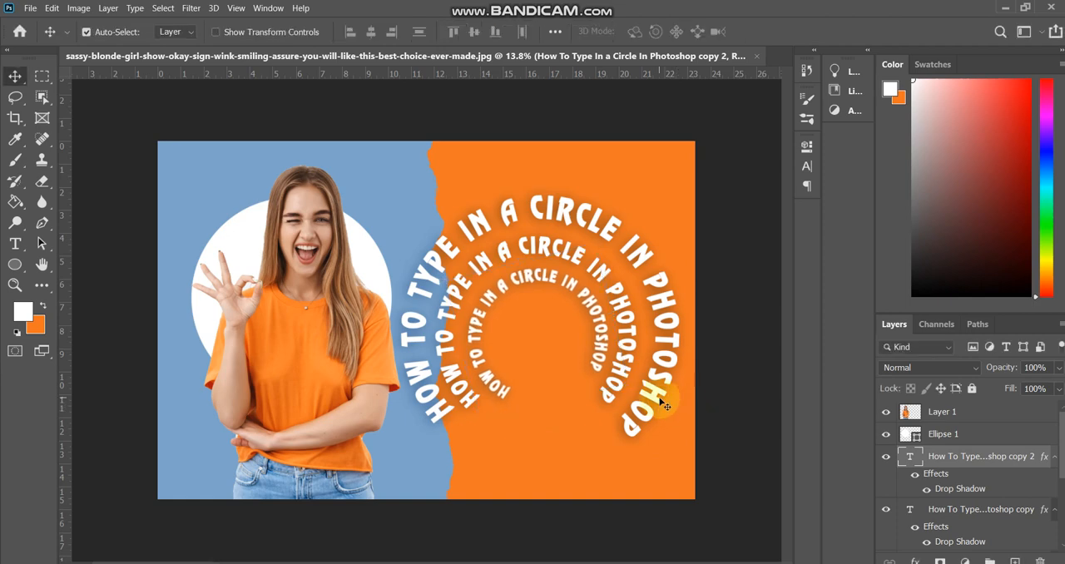
- Duplicate the third text ring, scale the copy to 63.45%, rotate it 14.62°, and position it evenly inside that ring
drag(998, 459, 1020, 559)
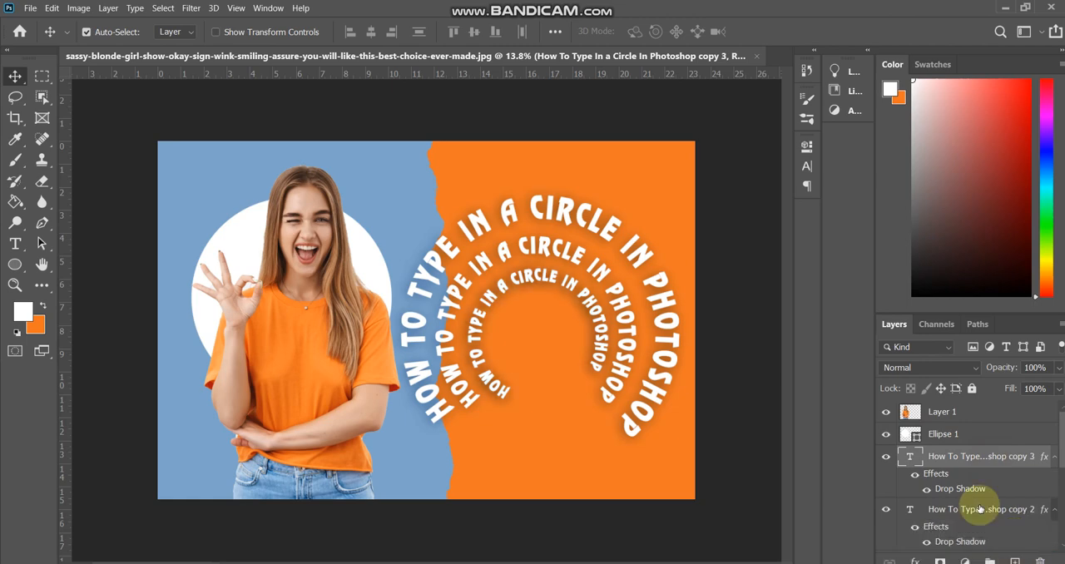
key(ctrl+t)
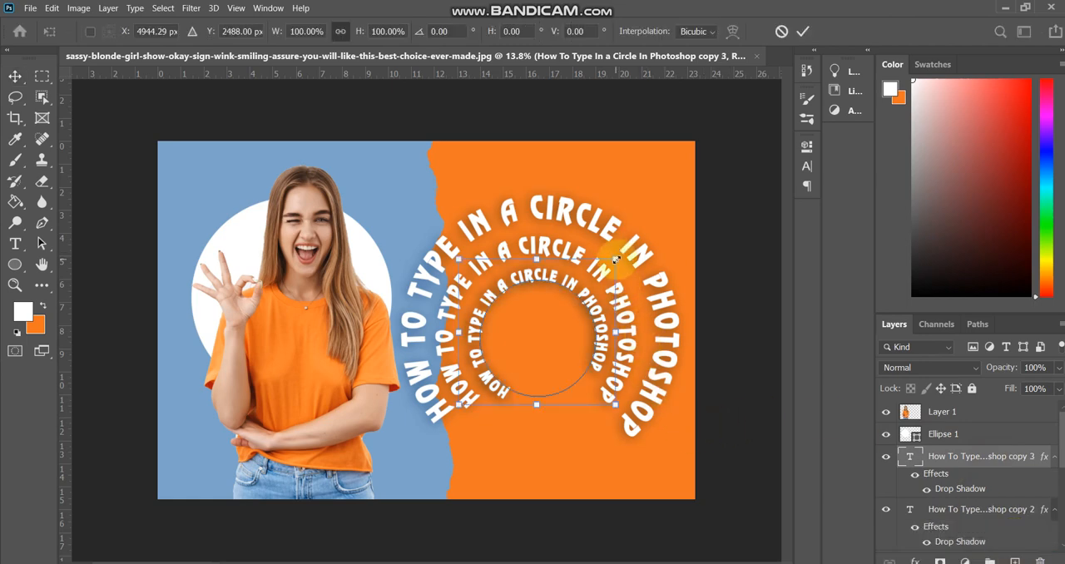
drag(615, 260, 568, 324)
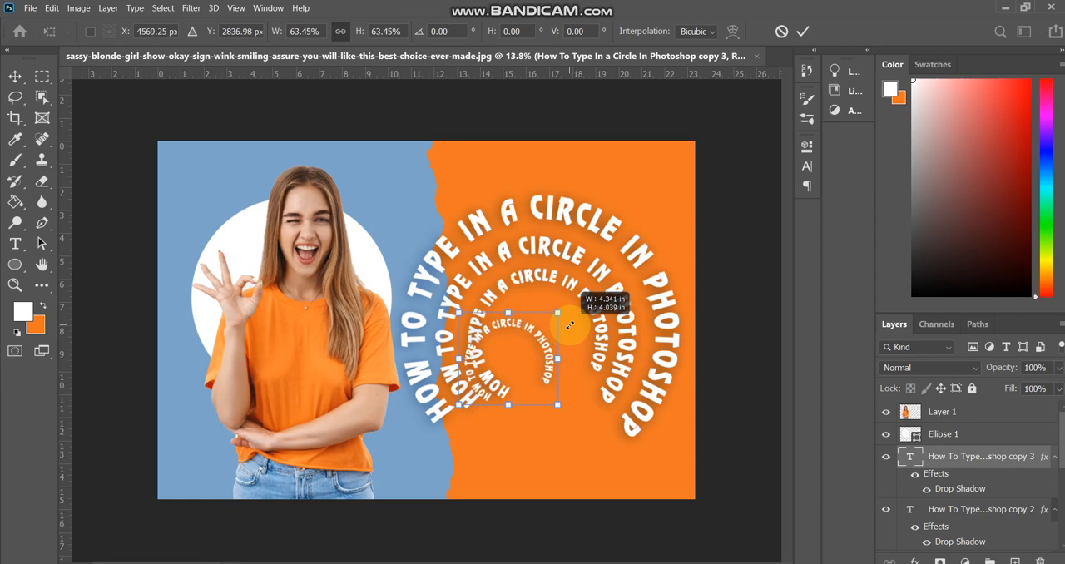
drag(526, 360, 550, 339)
drag(661, 306, 667, 332)
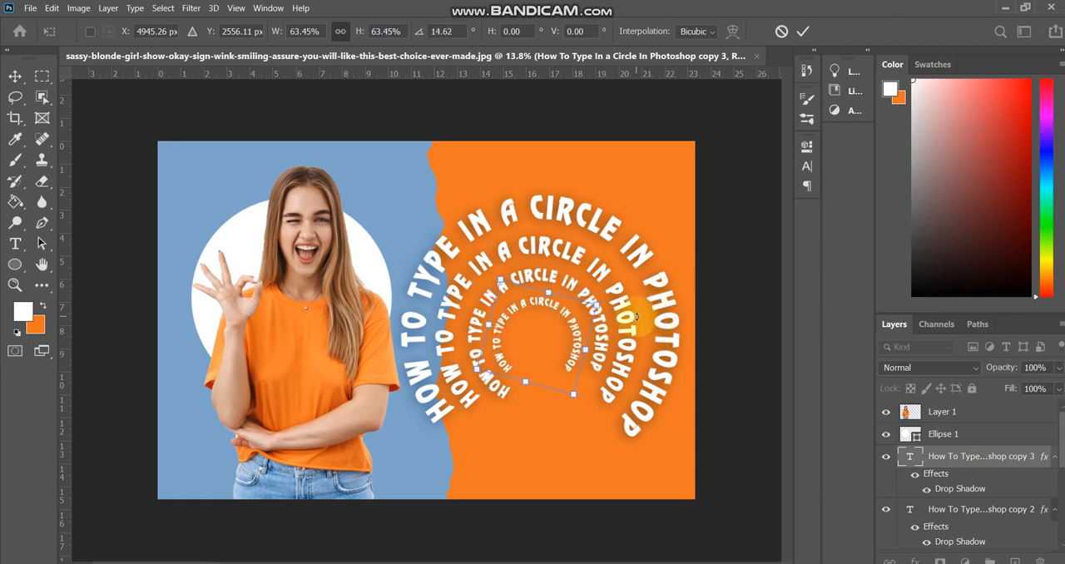
key(Right)
key(Right)
key(Right)
key(Right)
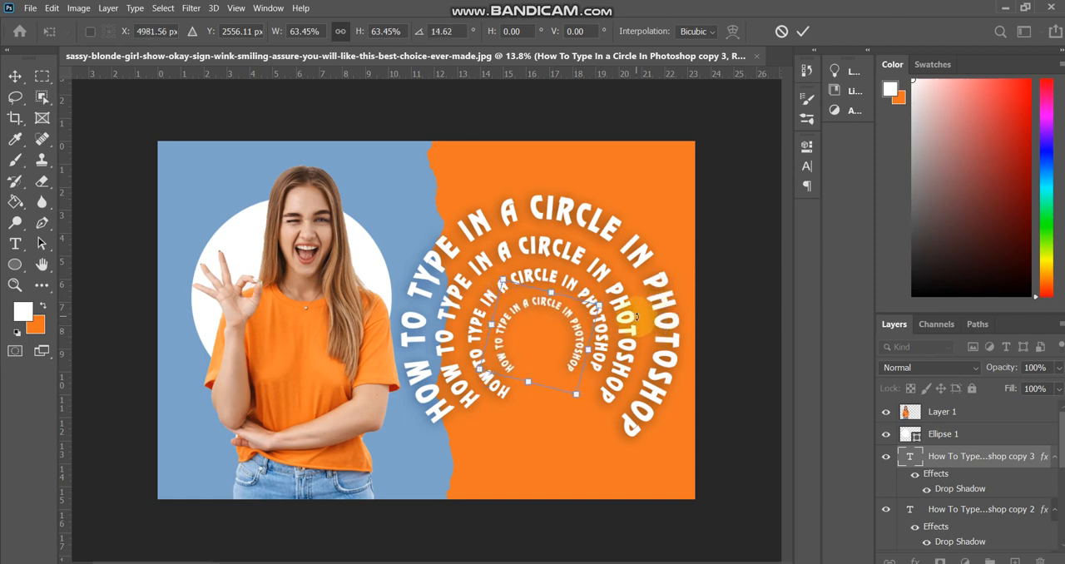
key(Up)
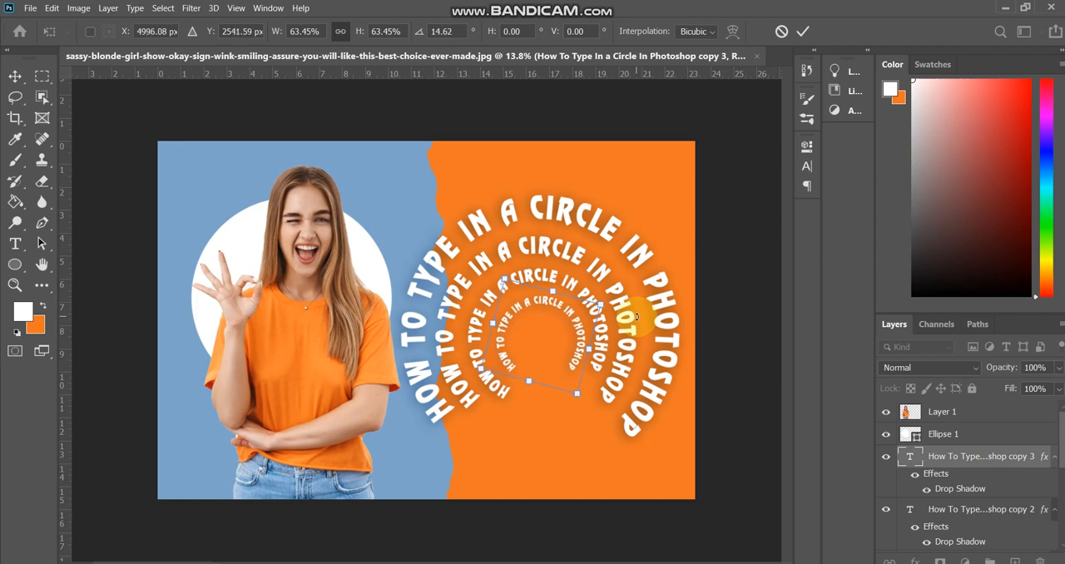
key(Return)
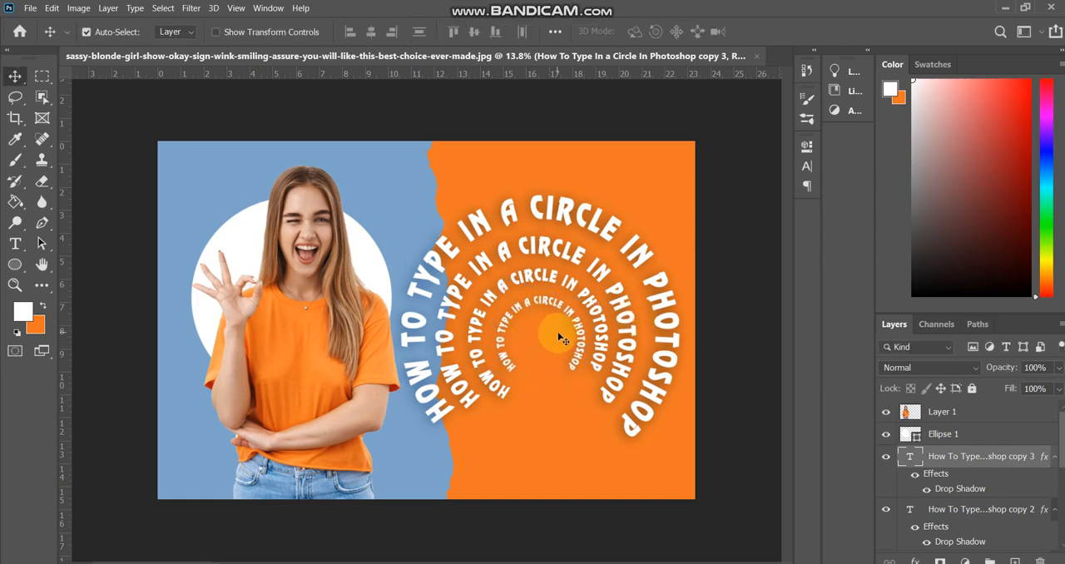
- Duplicate the fourth text ring and fit the copy inside it, scaled to 50.30% and rotated -14.50°
drag(998, 454, 1014, 558)
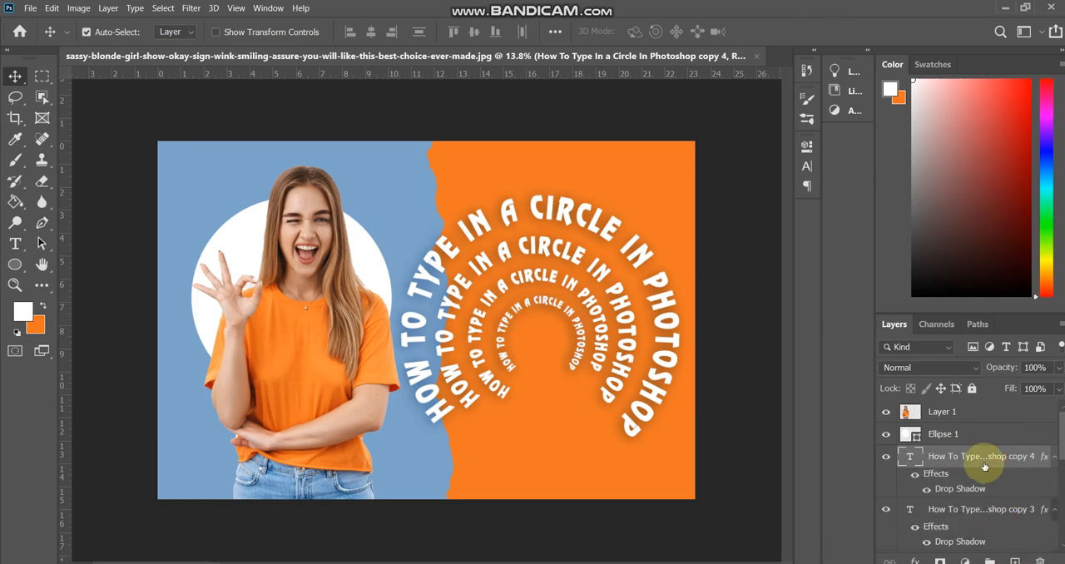
key(ctrl+t)
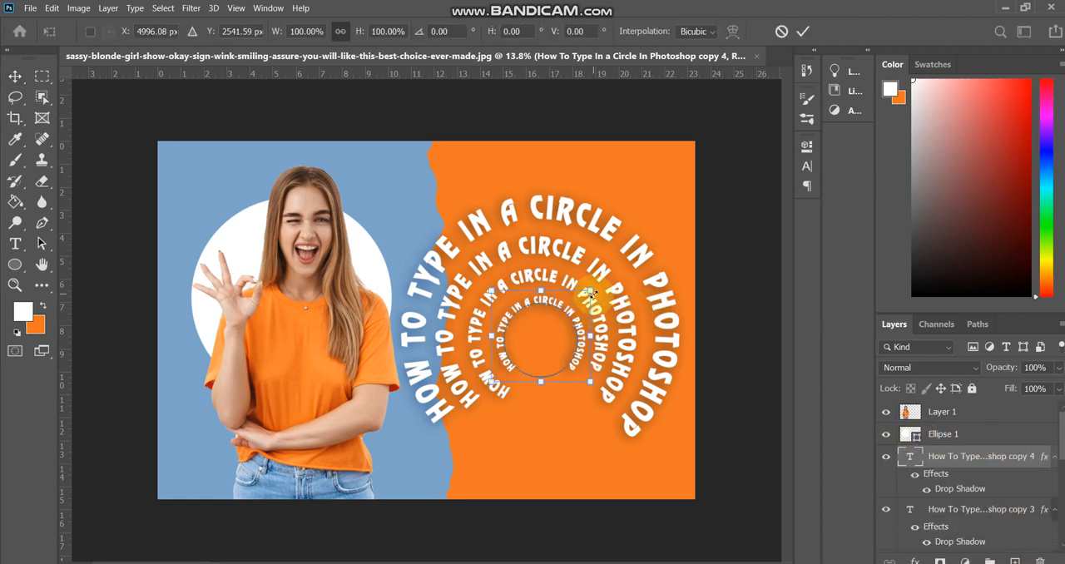
drag(588, 291, 603, 323)
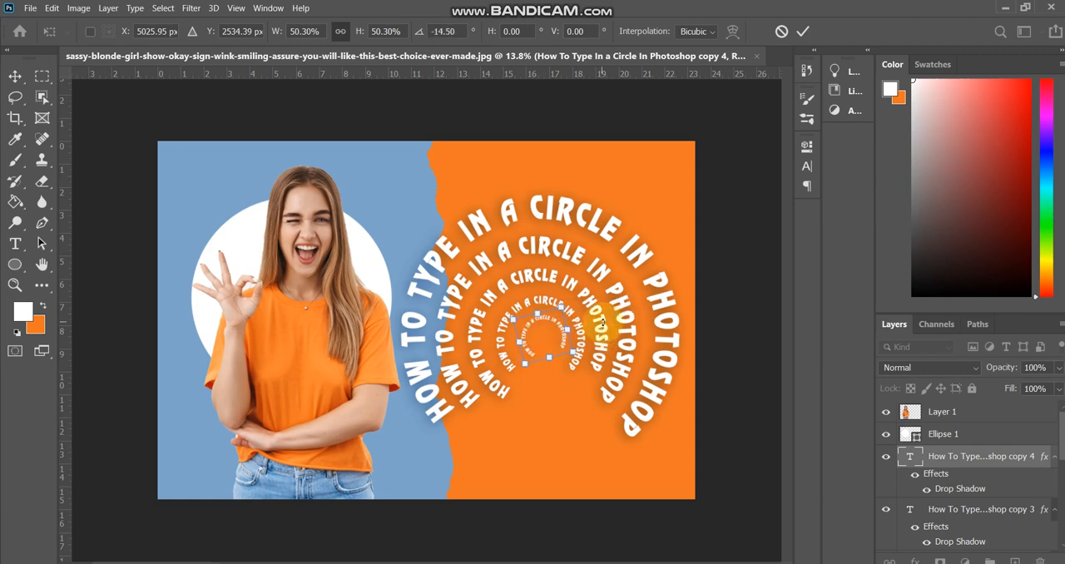
key(Return)
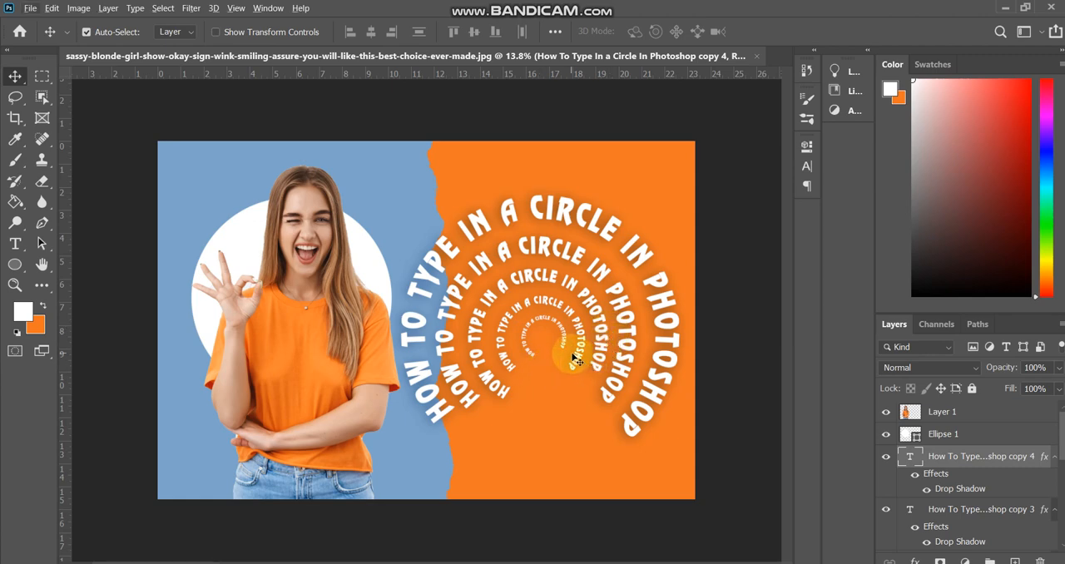
- Duplicate the fifth text ring, scale the copy to 56.90%, and place it at the centre of the nested rings
drag(1018, 455, 1017, 557)
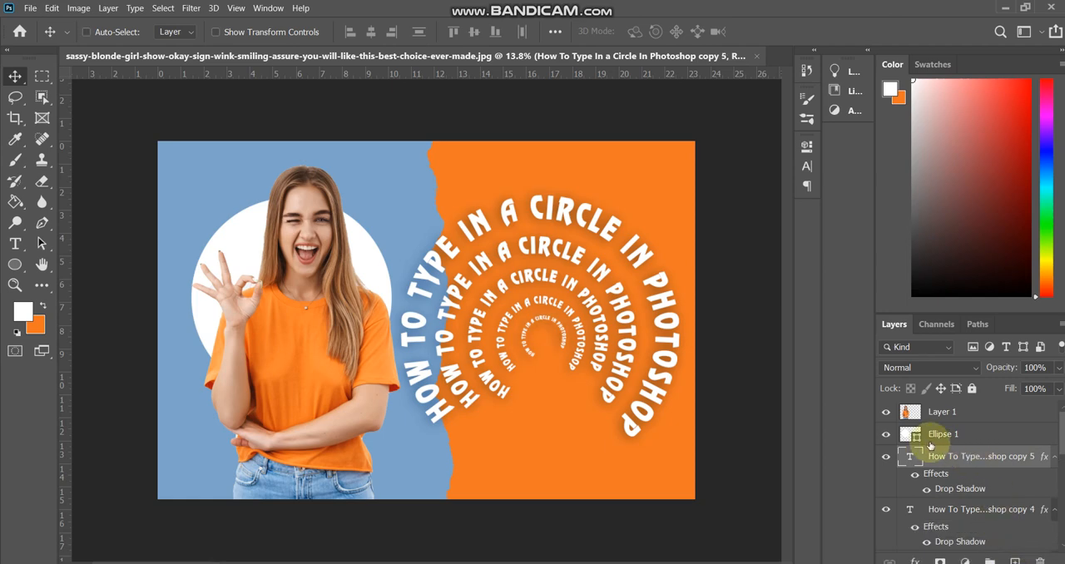
key(ctrl+t)
drag(571, 313, 528, 353)
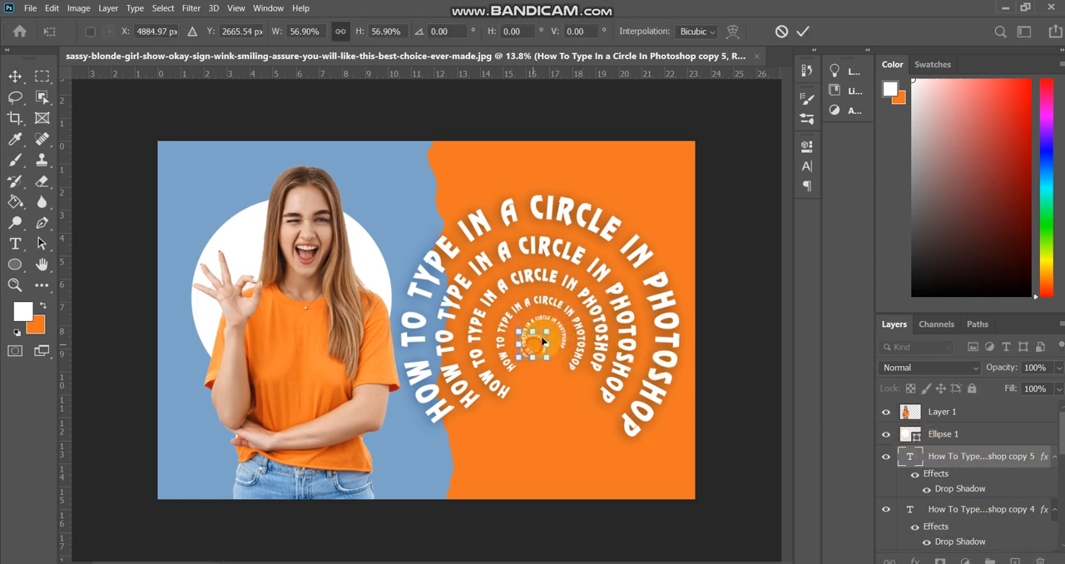
drag(571, 355, 563, 359)
key(Return)
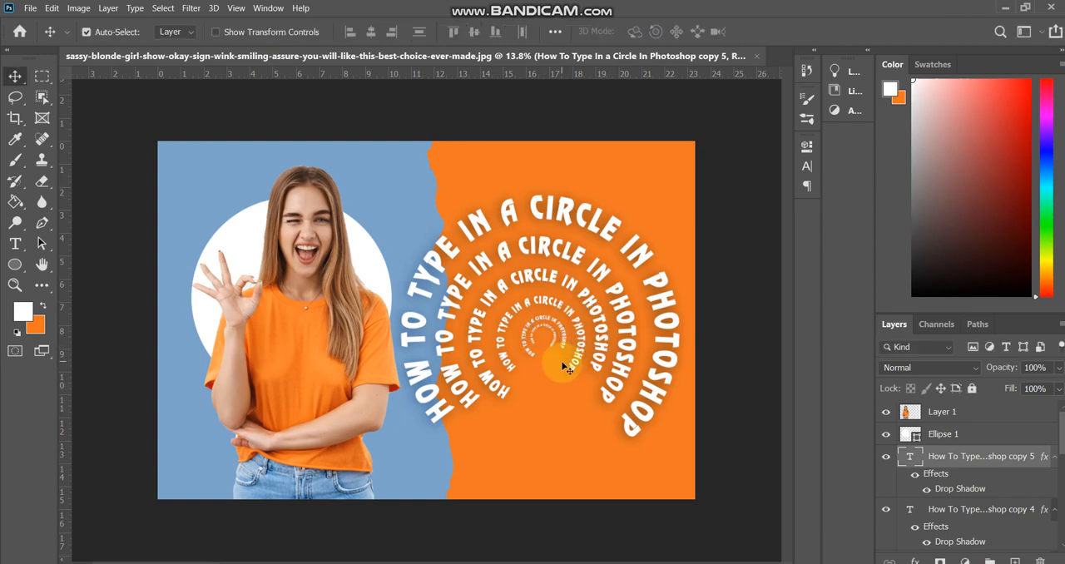
scroll(577, 344, up, 5)
scroll(576, 344, down, 6)
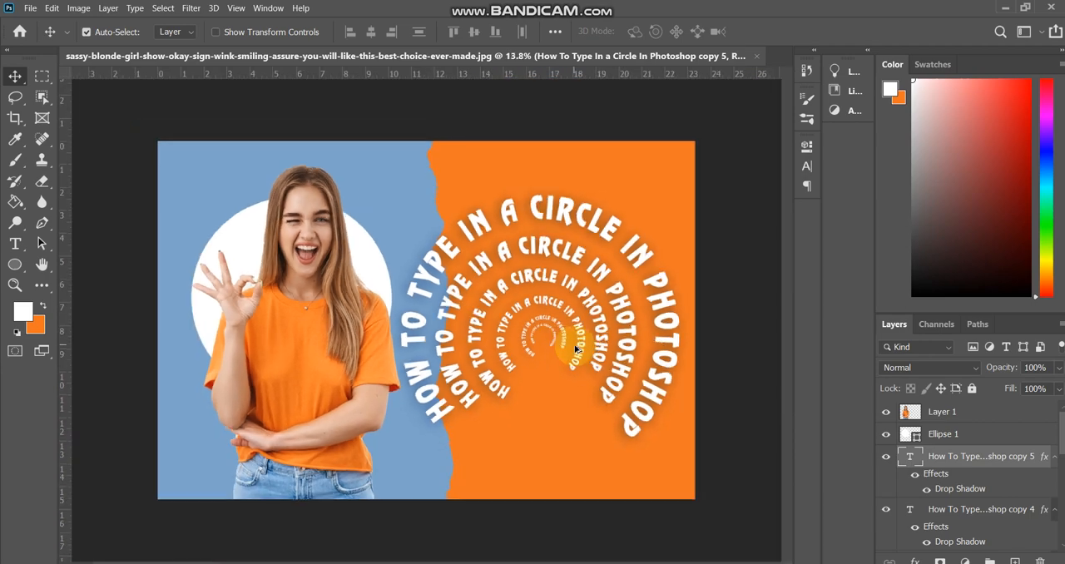
scroll(577, 345, up, 2)
scroll(576, 344, down, 2)
scroll(580, 349, up, 1)
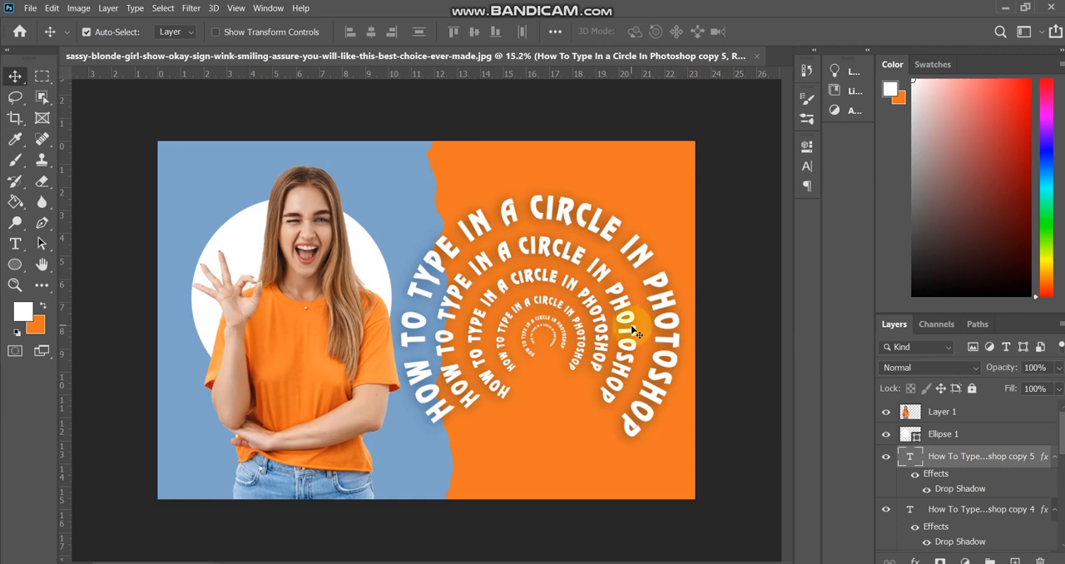
scroll(632, 326, down, 1)
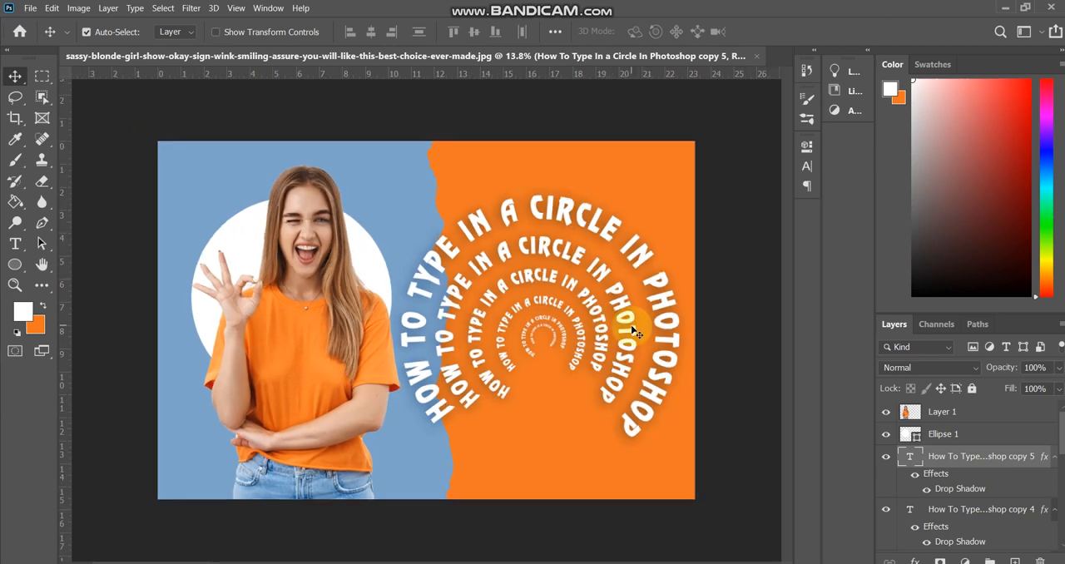
- Draw an orange rectangle about 523 × 119 px in the upper-left corner of the banner's blue area
click(17, 270)
click(67, 265)
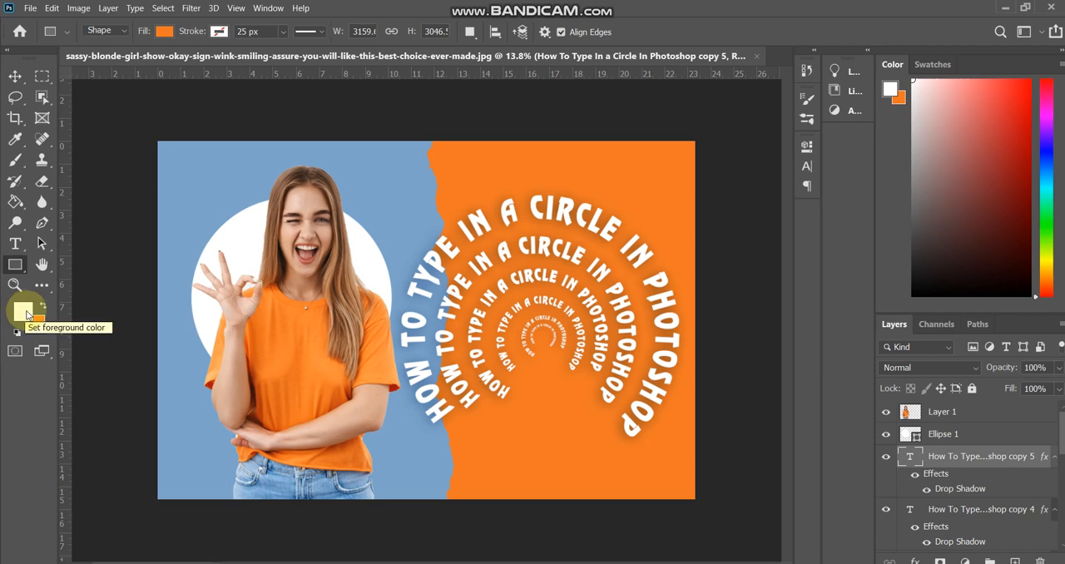
drag(177, 159, 216, 168)
drag(216, 168, 215, 168)
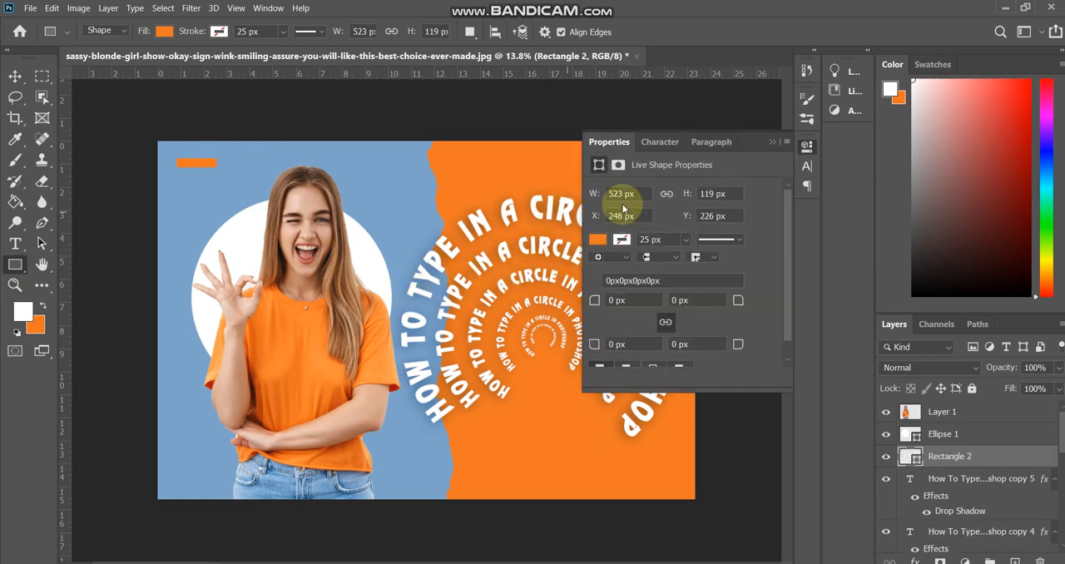
click(771, 146)
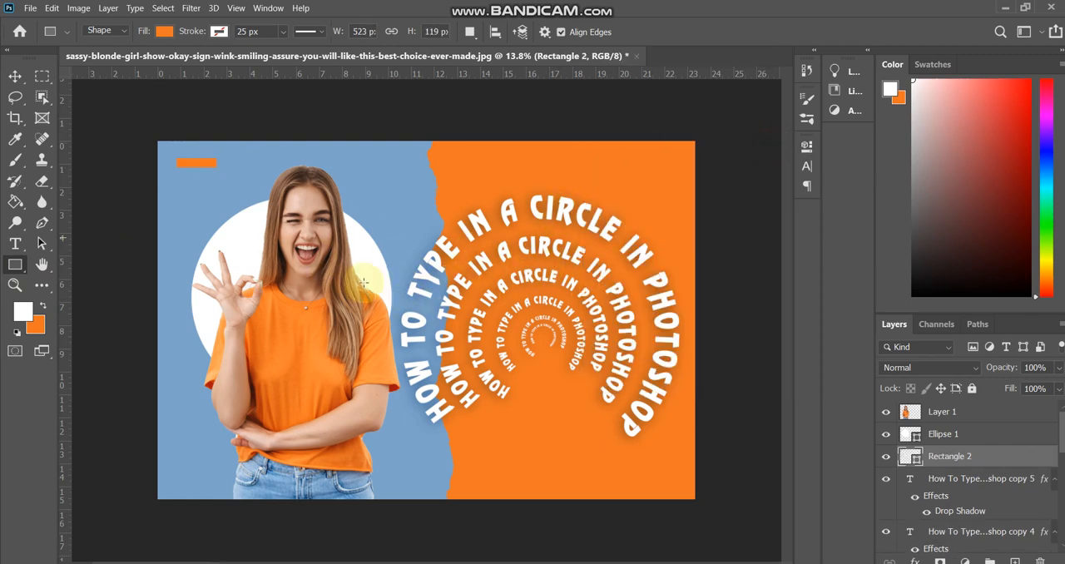
- Copy the orange rectangle to the banner's lower-right corner and recolor the copy with the blue sampled from the background
key(v)
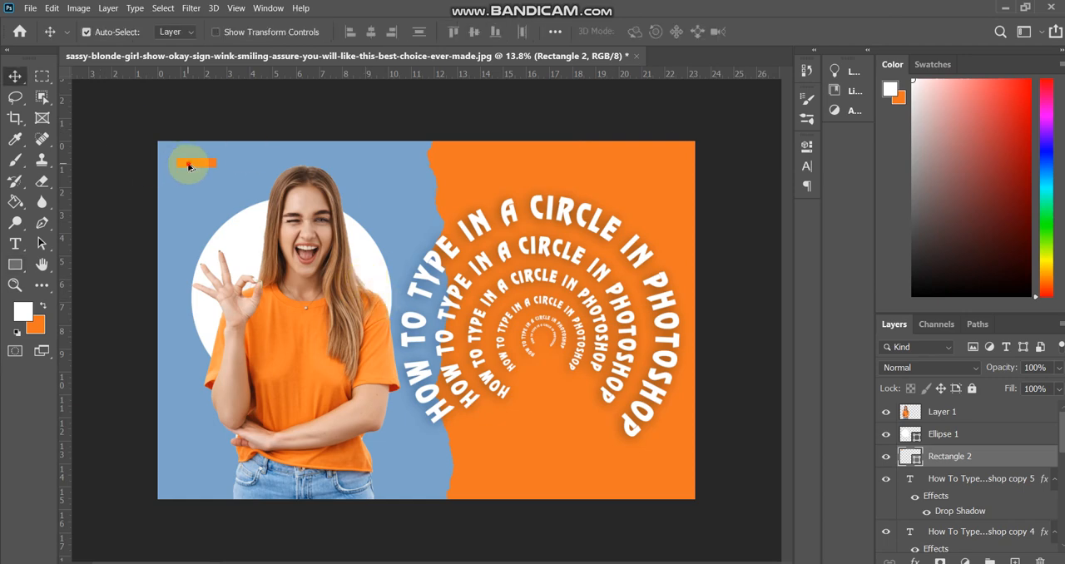
drag(189, 167, 635, 480)
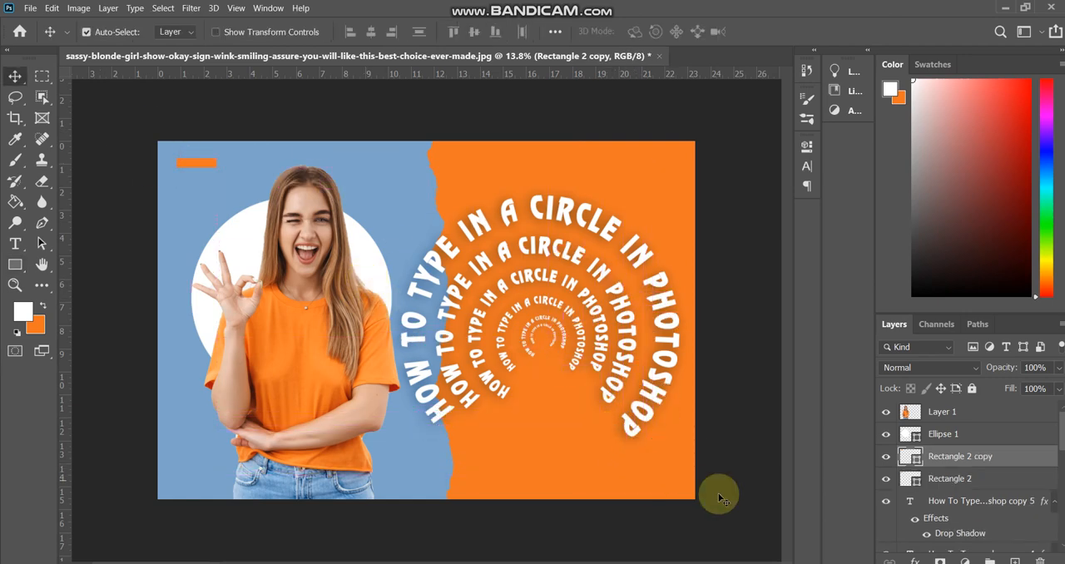
double_click(910, 456)
click(404, 178)
key(Return)
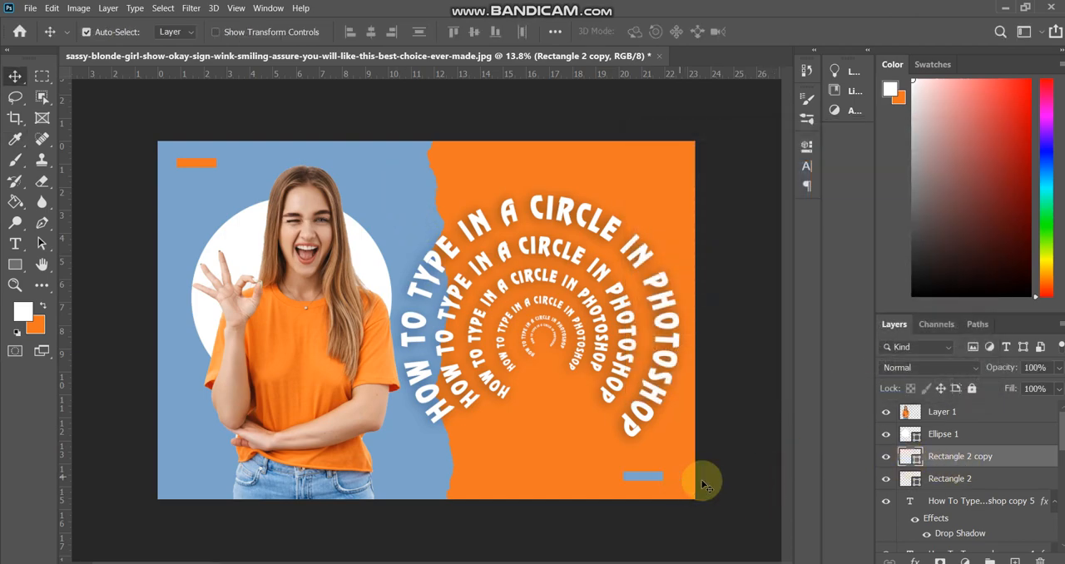
- Deselect all layers of the banner
scroll(522, 299, up, 4)
scroll(524, 299, down, 5)
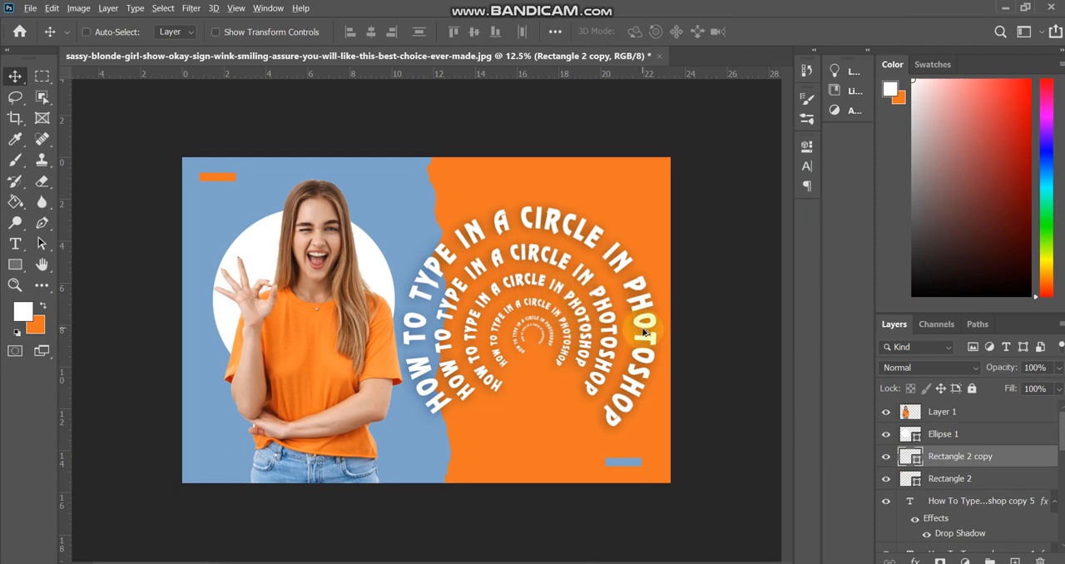
key(ctrl)
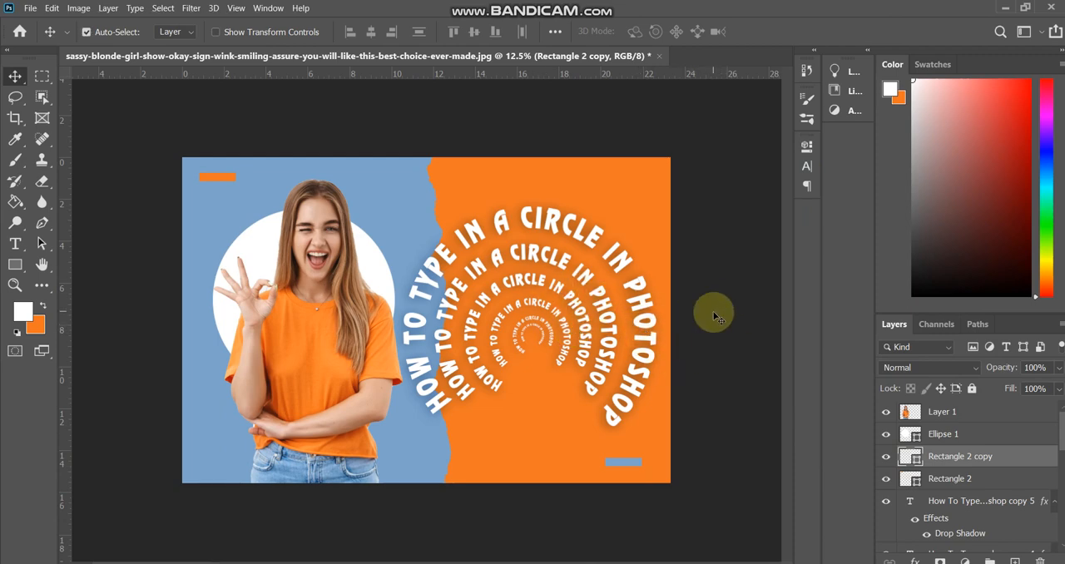
click(714, 316)
scroll(705, 313, up, 3)
scroll(703, 321, down, 2)
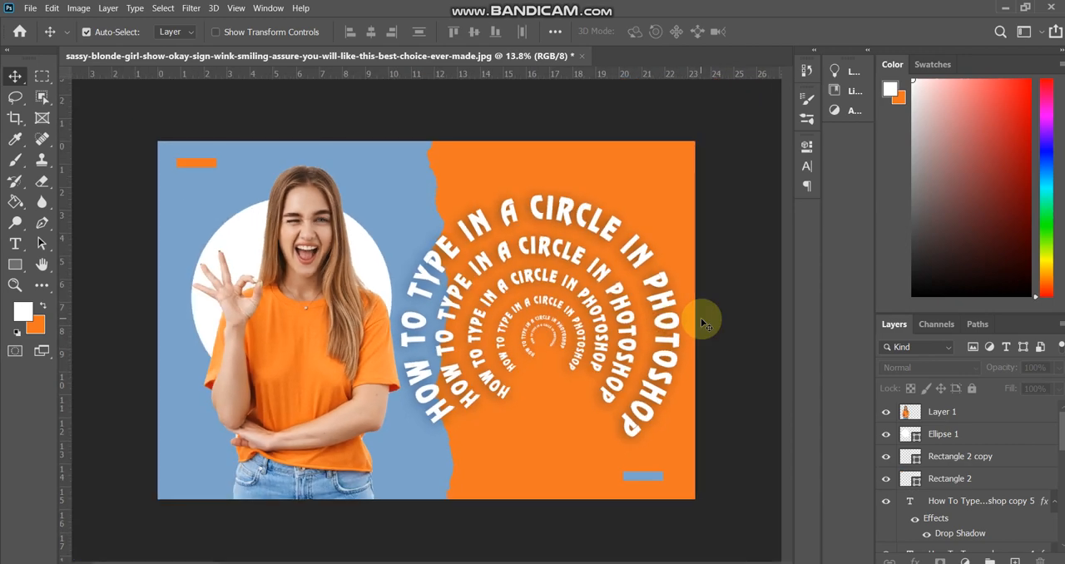